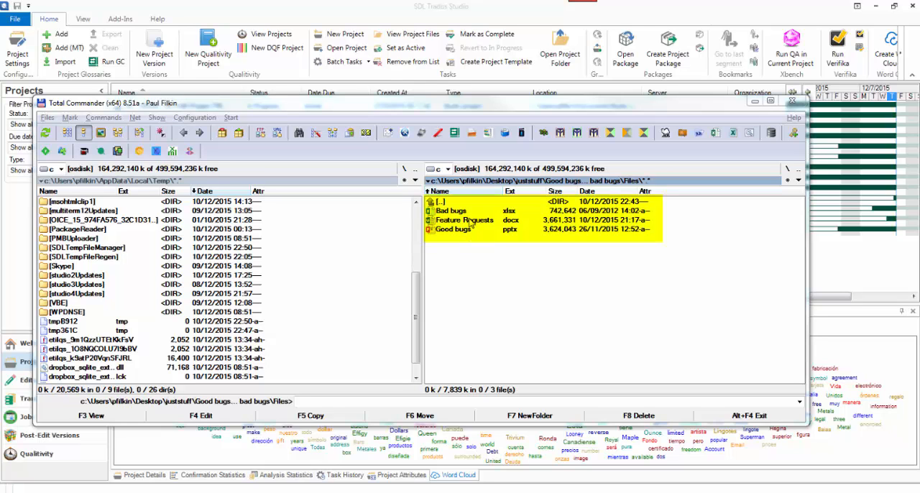
In SDL Trados Studio, create a new project from the Default template and name it "Good bugs... Bad bugs"
left_click(430, 23)
left_click(355, 35)
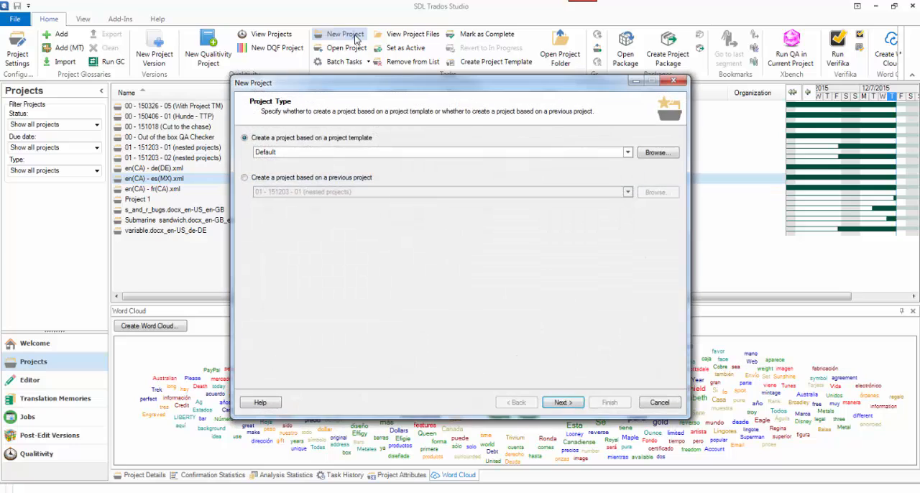
left_click(562, 403)
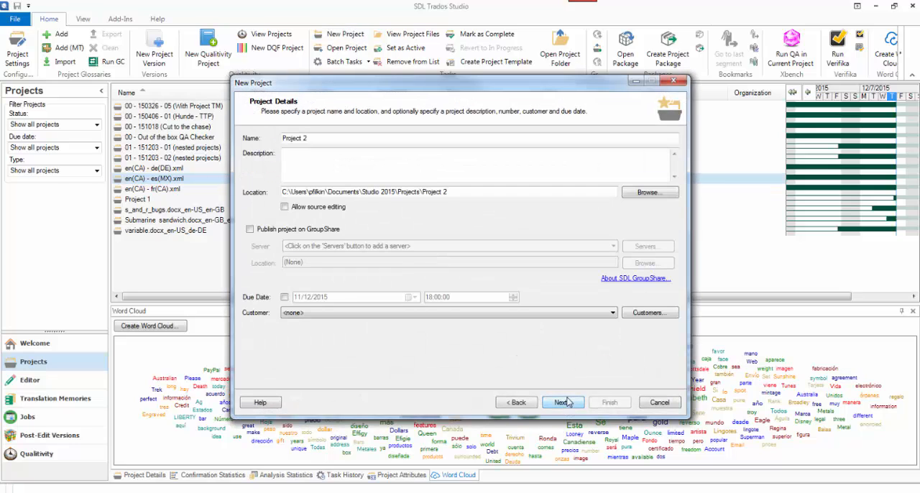
left_click_drag(333, 138, 249, 138)
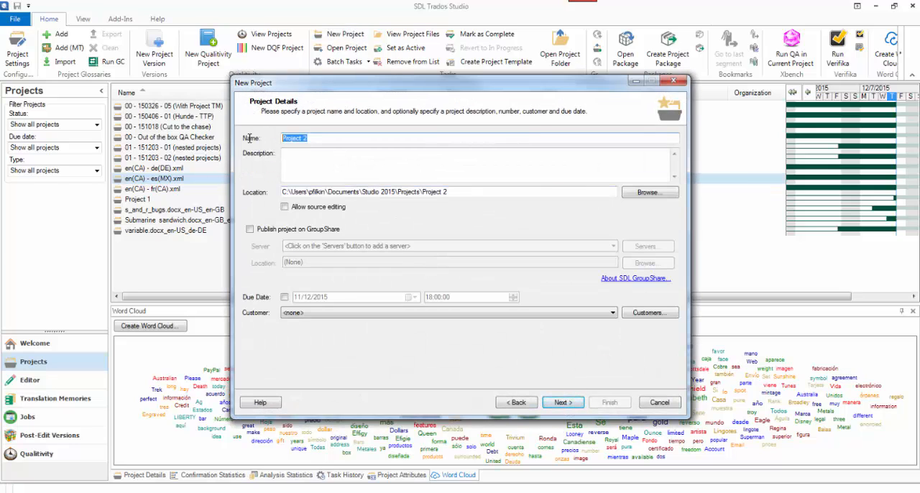
type("Good bugs... Bad bugs")
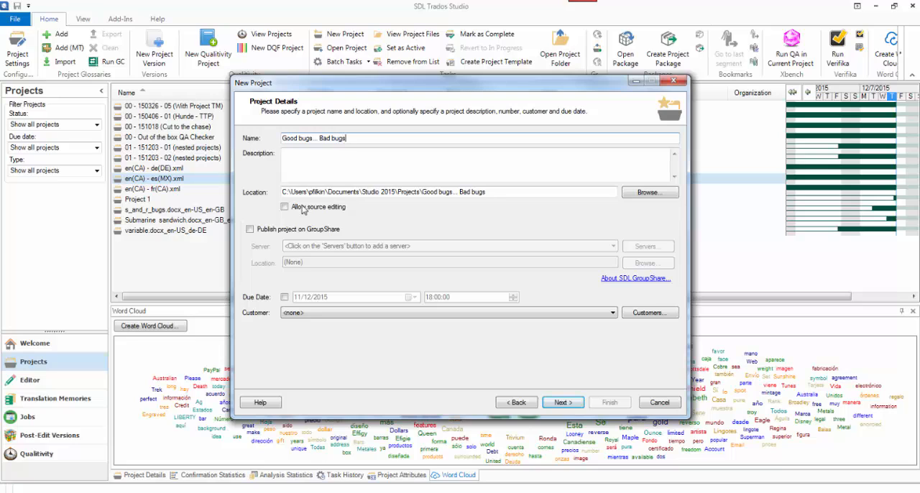
left_click(559, 405)
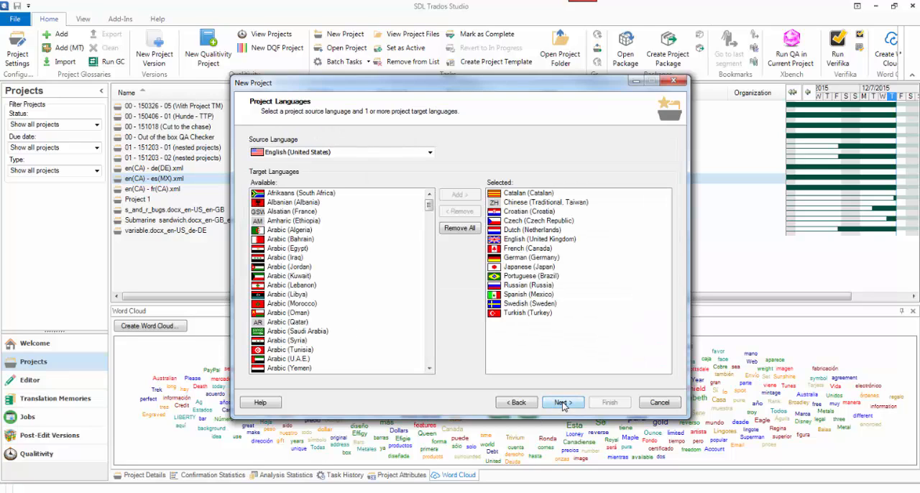
Remove all target languages except Catalan, keeping English (United States) as the source language
left_click(527, 203)
left_click(533, 314, "shift")
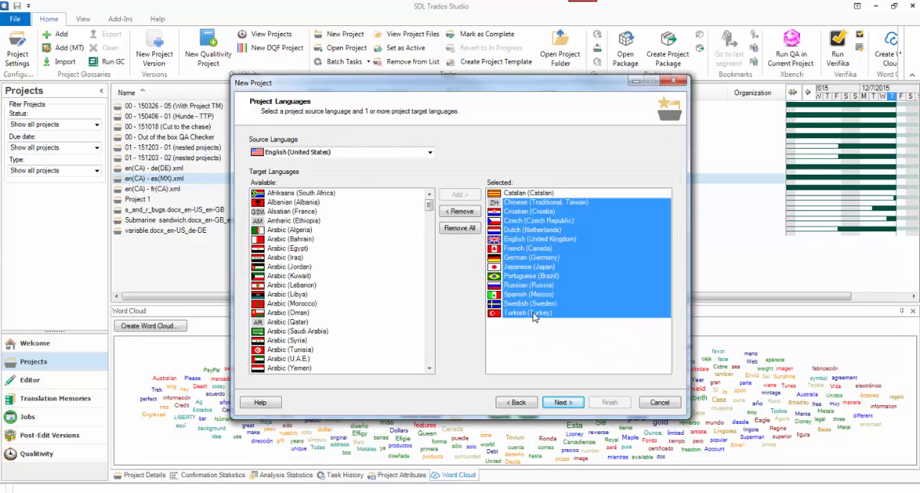
left_click(460, 211)
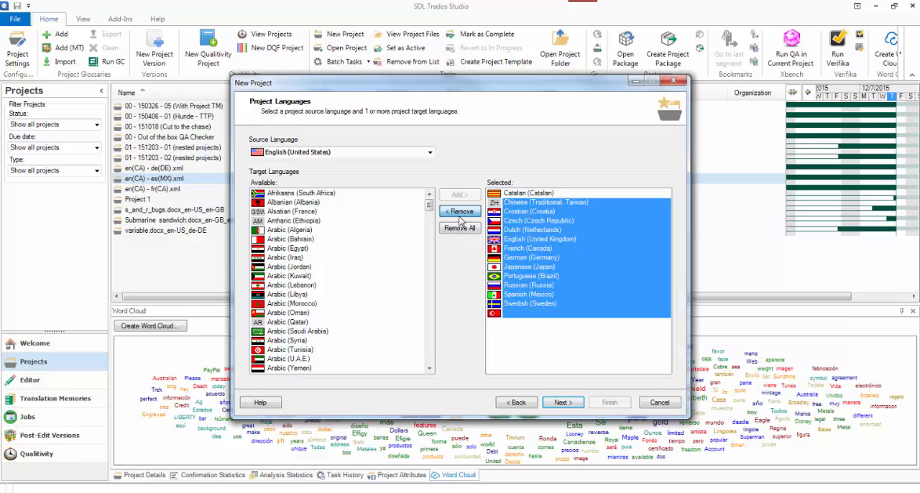
left_click(561, 404)
Add Bad bugs.xlsx, Feature Requests.docx and Good bugs.pptx to the project files
left_click(264, 138)
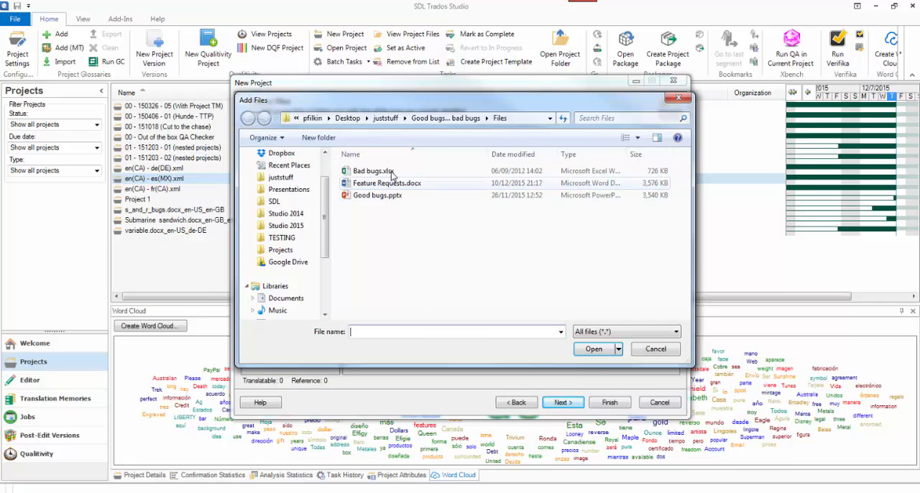
left_click(374, 171)
left_click(377, 195, "shift")
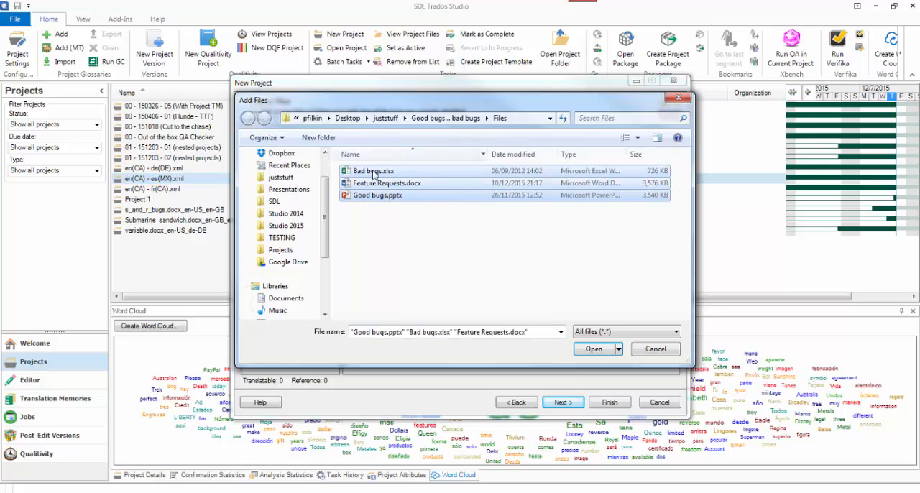
left_click(595, 350)
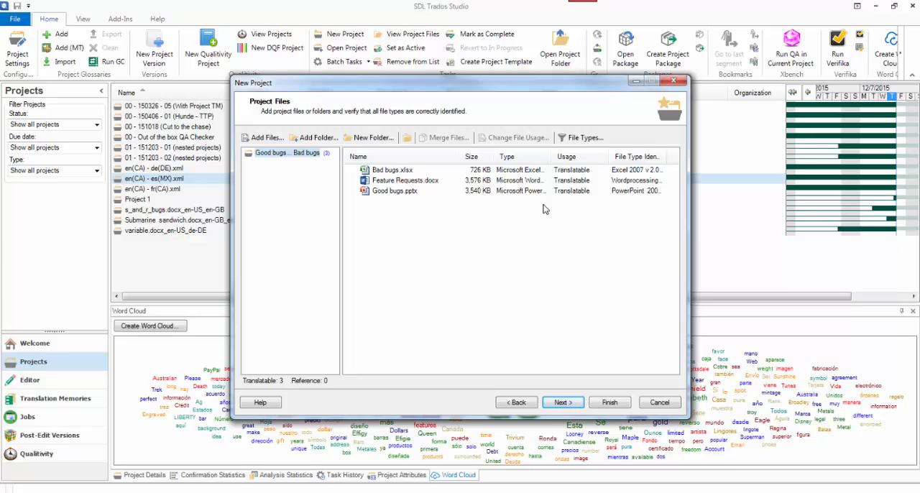
Merge Bad bugs.xlsx and Feature Requests.docx into one file named "Merged 1"
left_click(402, 171)
left_click(407, 192, "shift")
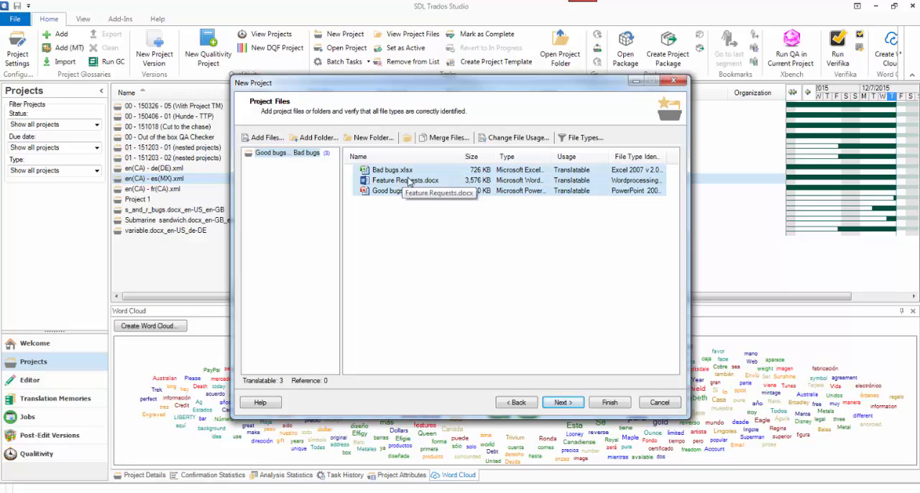
left_click(408, 181, "shift")
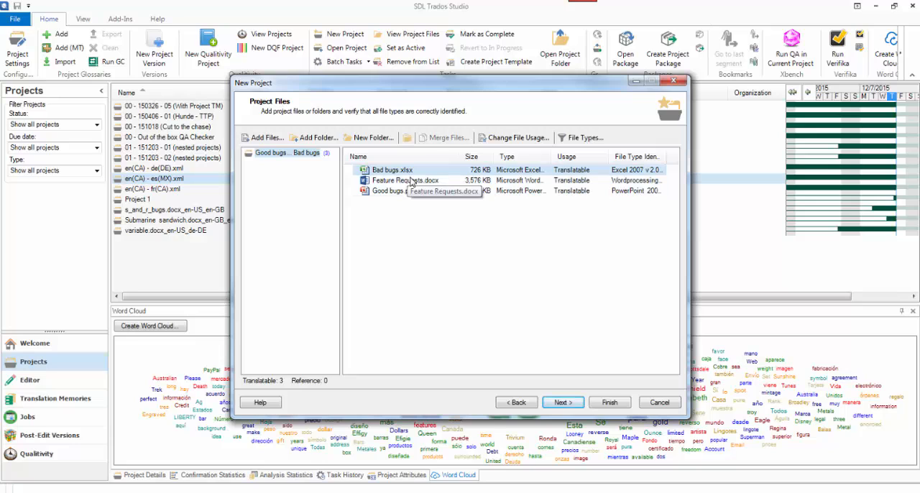
left_click(440, 137)
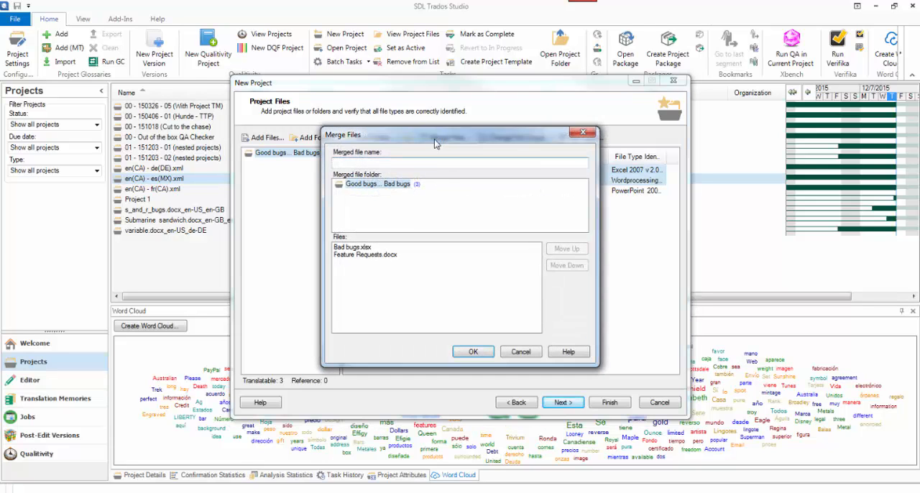
type("Merged 1")
left_click(482, 352)
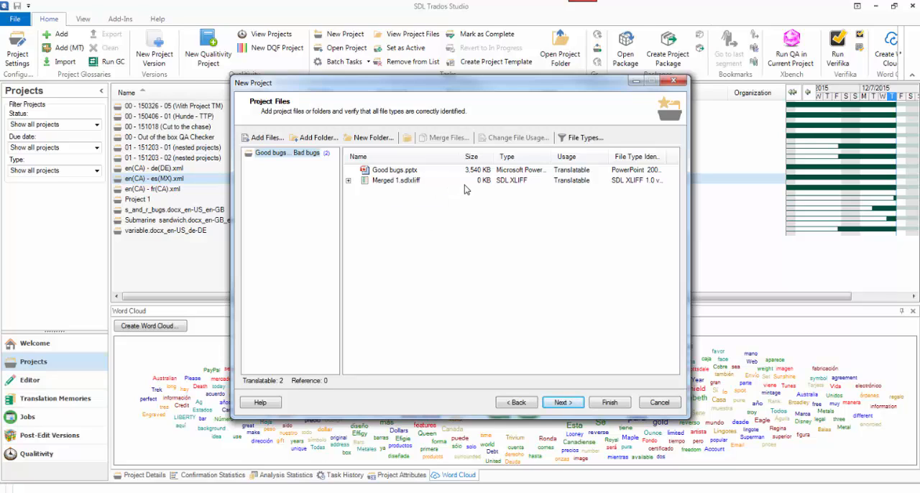
Check the contents of Merged 1.sdlxliff and remove the merged file from the project
left_click(348, 181)
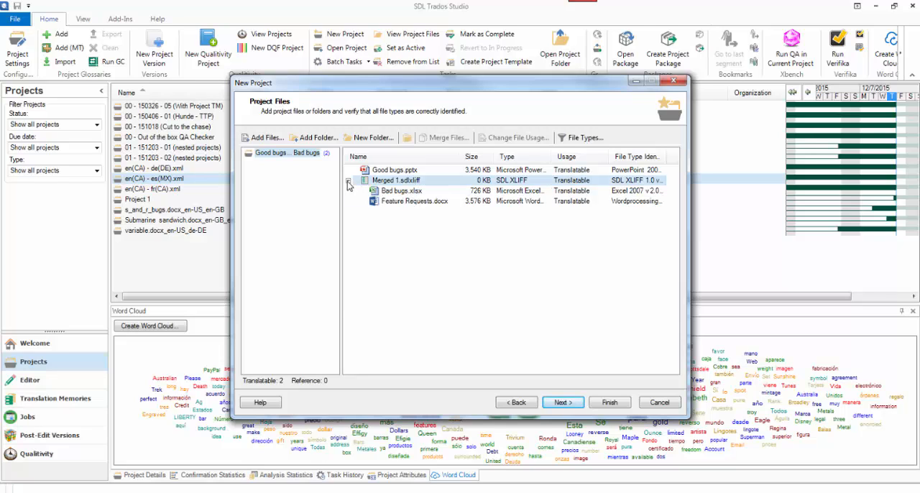
left_click(348, 181)
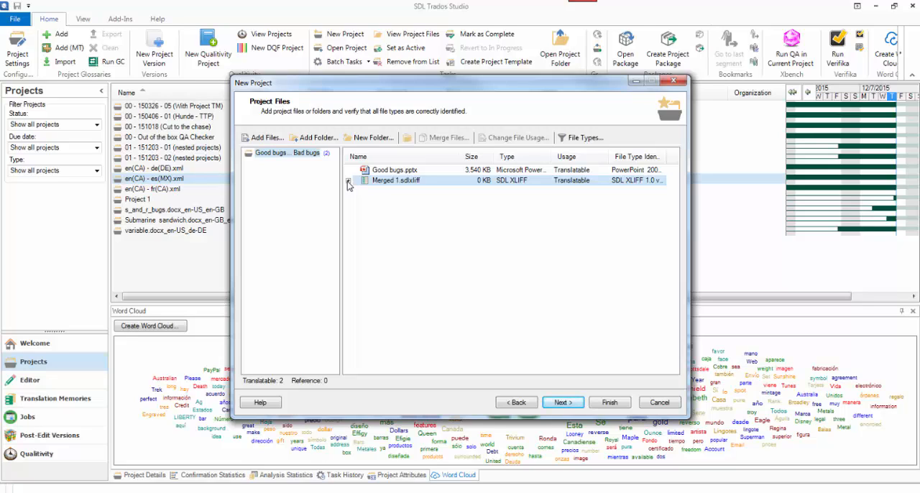
right_click(367, 185)
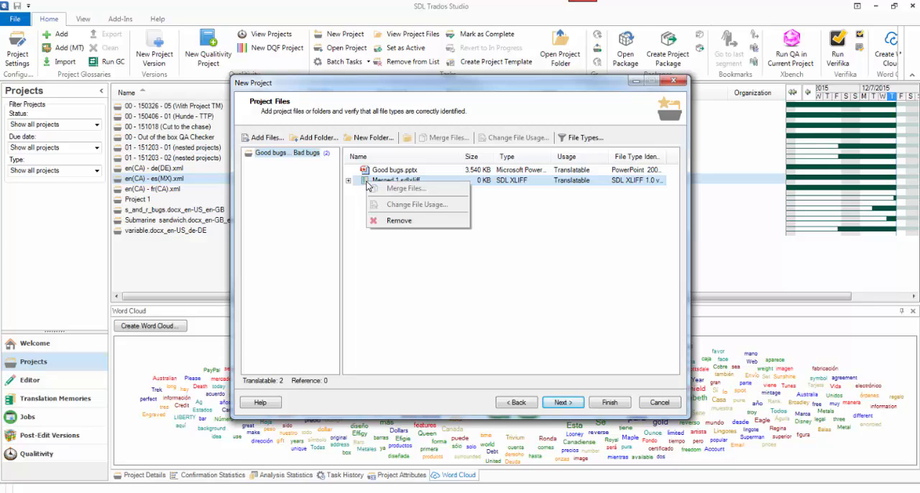
left_click(382, 222)
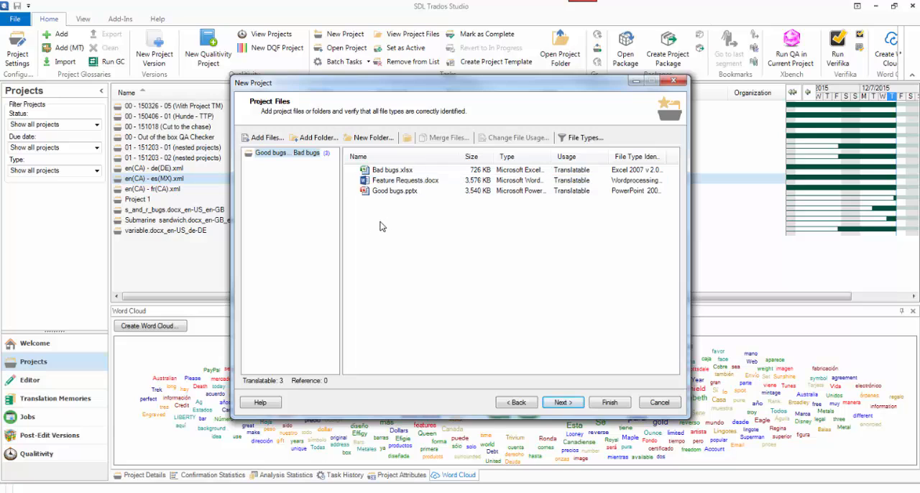
Finish creating the project with the three files kept separate and open it in the Files view
left_click(417, 174)
left_click(414, 192)
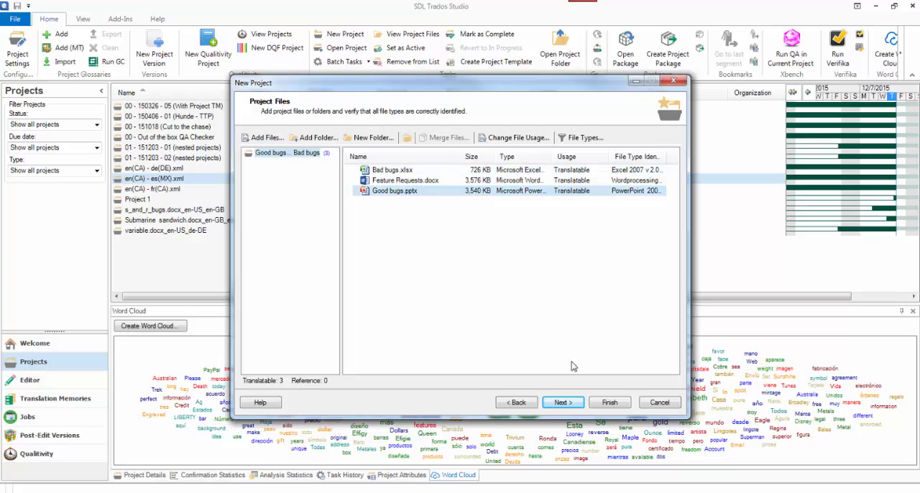
left_click(608, 403)
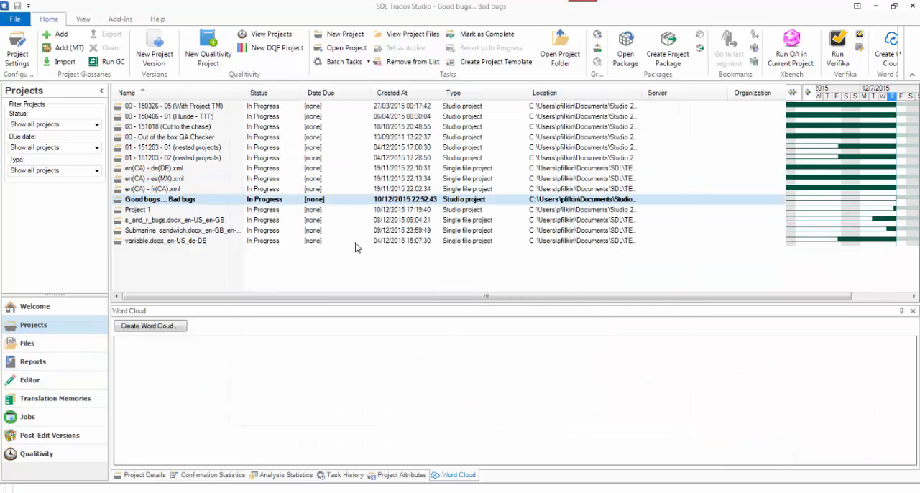
double_click(213, 204)
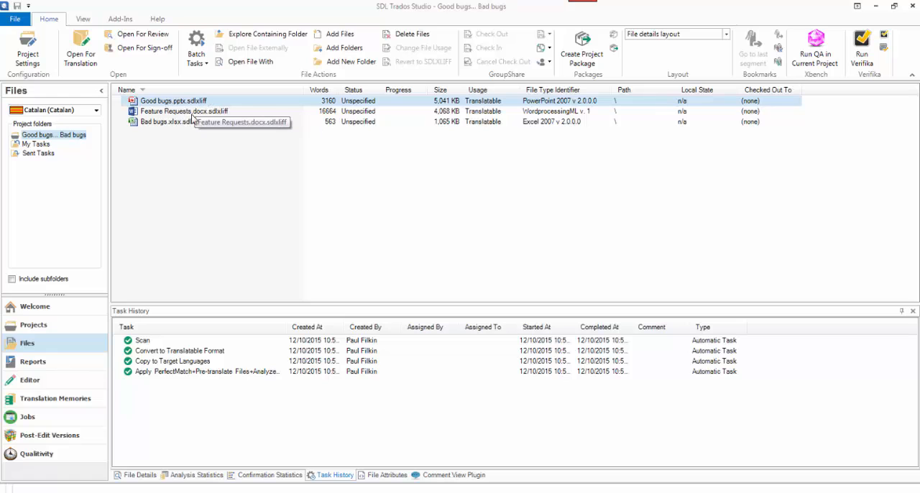
Switch to Total Commander to examine the temp folder's files and sort the source files by size
left_click(199, 492)
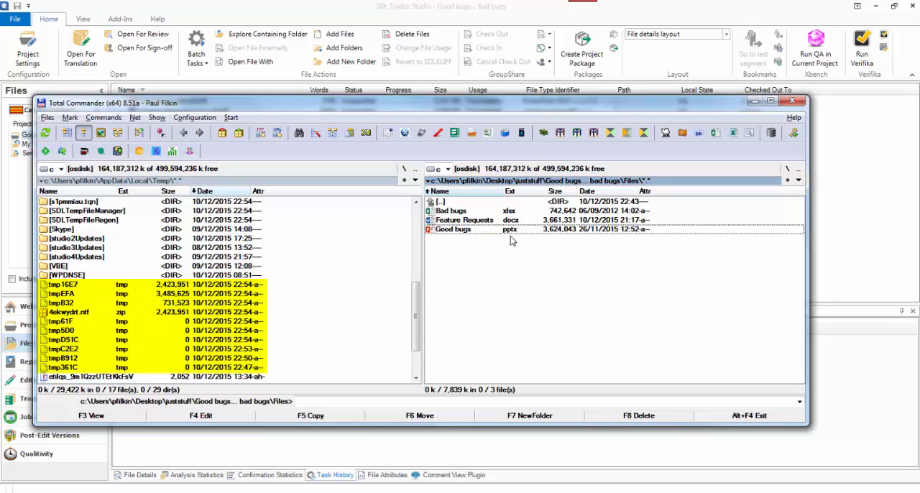
left_click(566, 192)
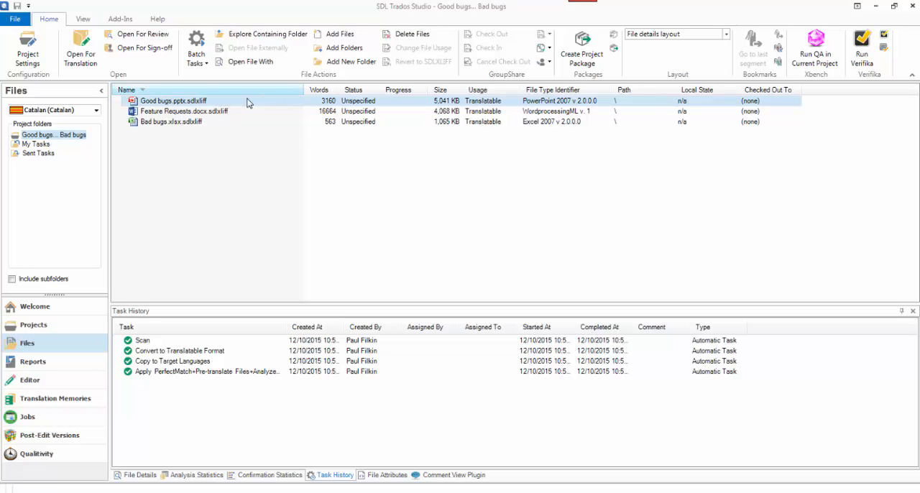
Open all three Catalan project files together for translation and look through the file sections of the combined document
left_click(198, 123, "shift")
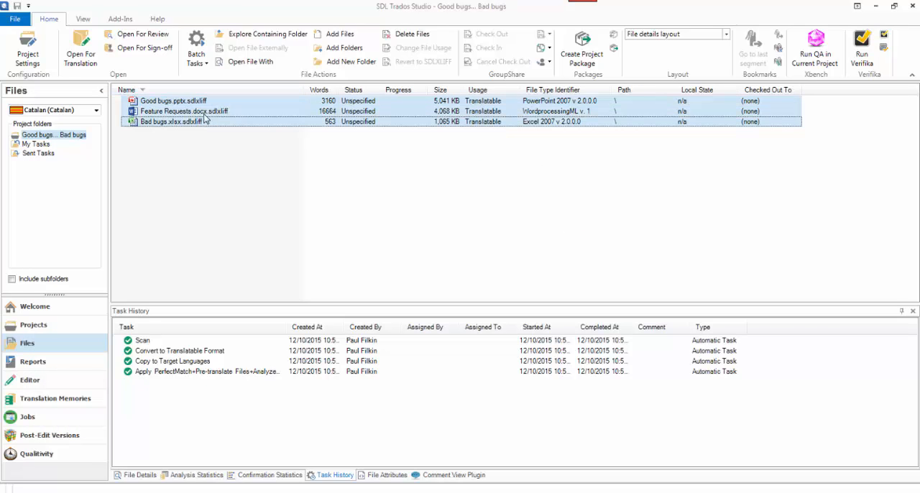
left_click(79, 63)
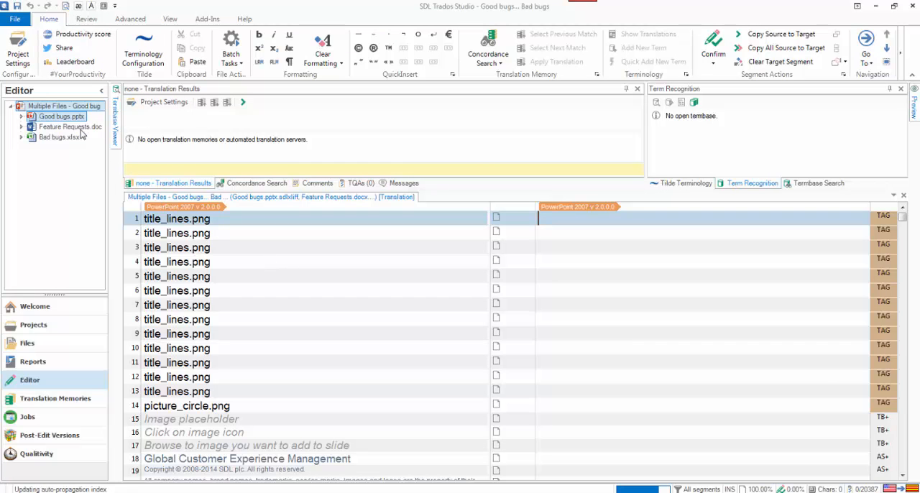
left_click(75, 127)
left_click(61, 175)
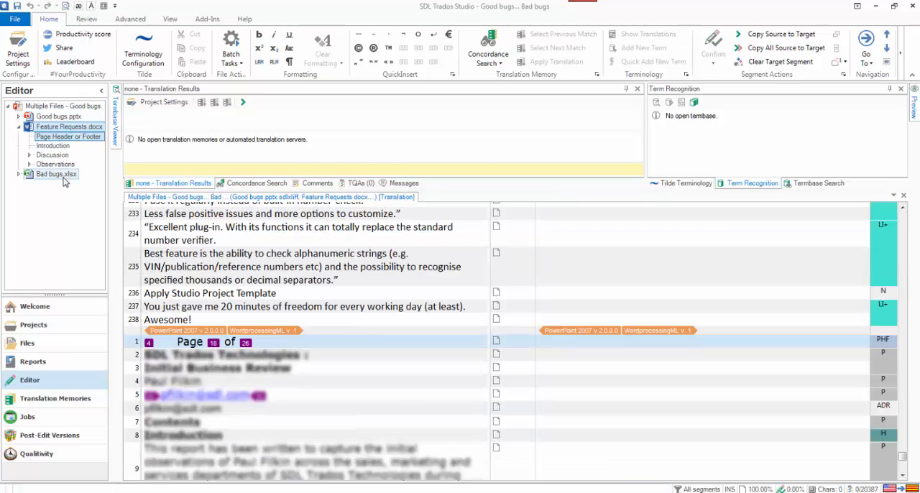
left_click(61, 136)
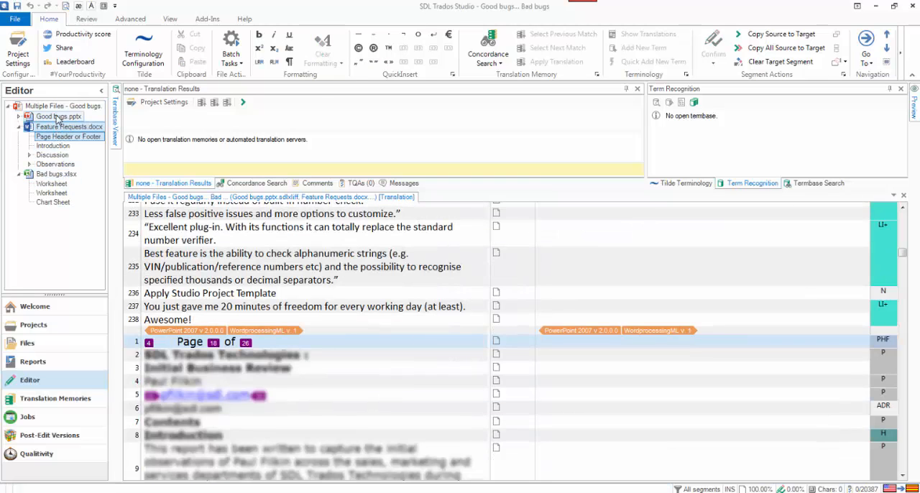
left_click(57, 107)
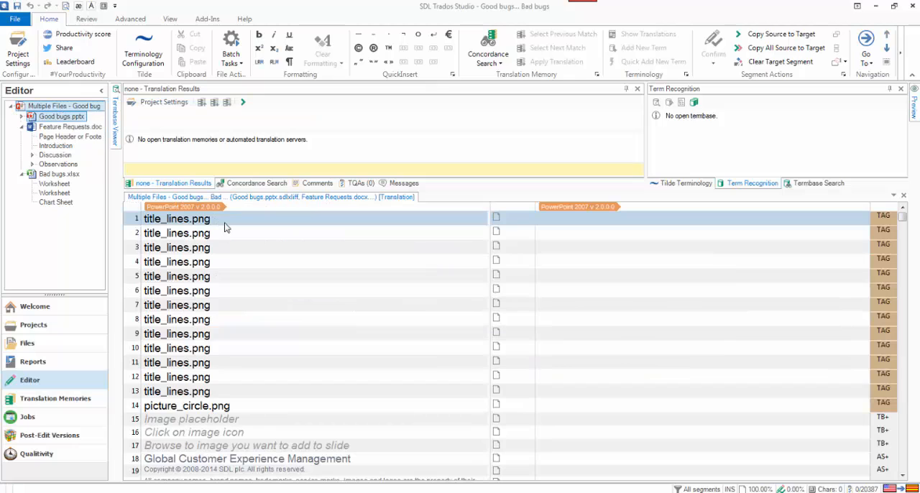
Save the combined document, and in Total Commander copy the largest new temp file, tmp9CBC.tmp, into the project's source Files folder
key("ctrl+s")
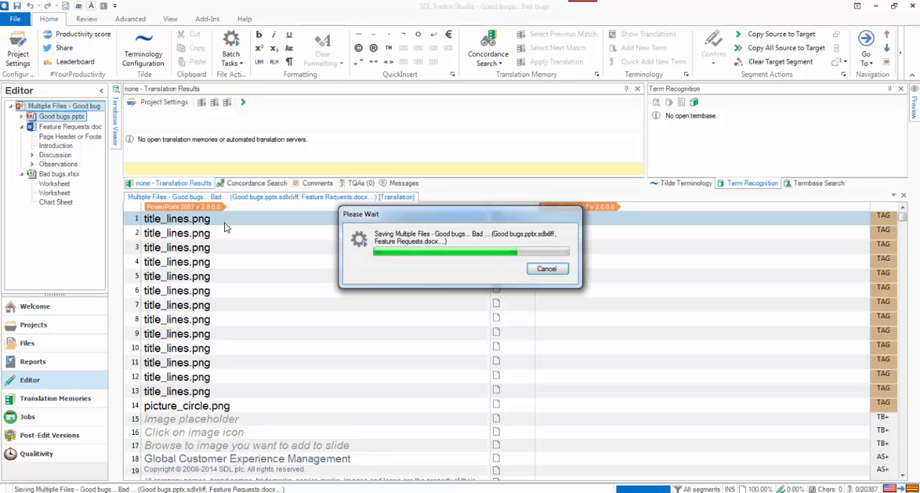
left_click(216, 492)
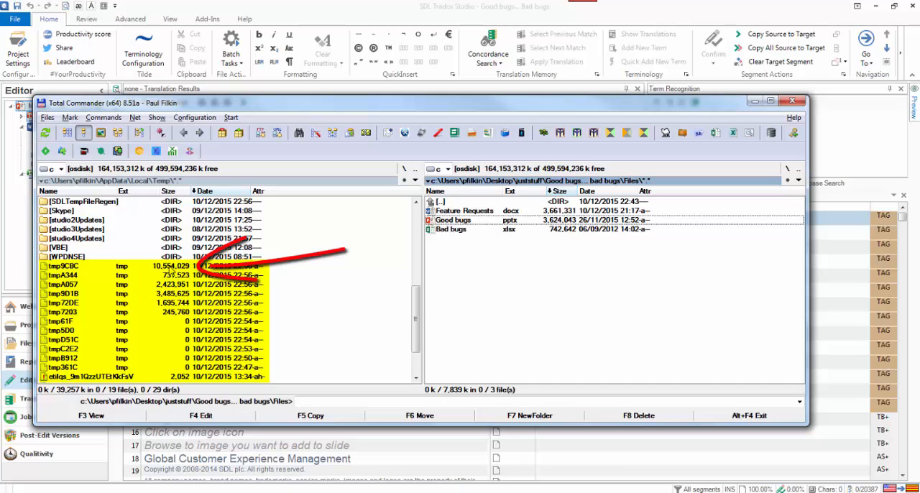
left_click(172, 267)
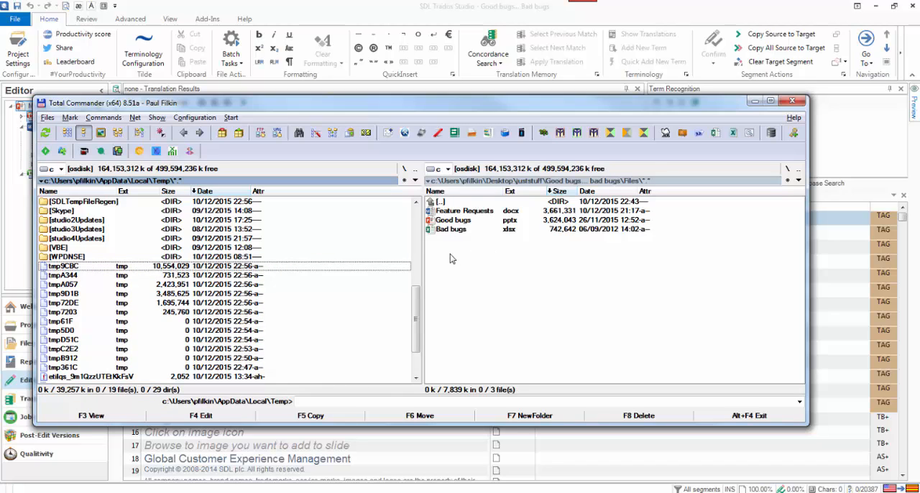
key("F5")
key("Return")
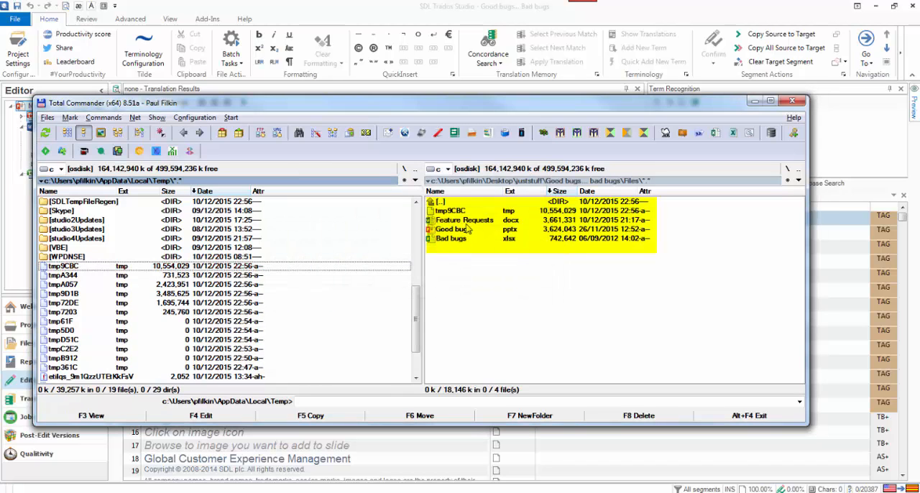
Rename the copied tmp9CBC.tmp file in the project's source Files folder as tmp9CBC.tmp.sdlxliff
left_click(493, 212)
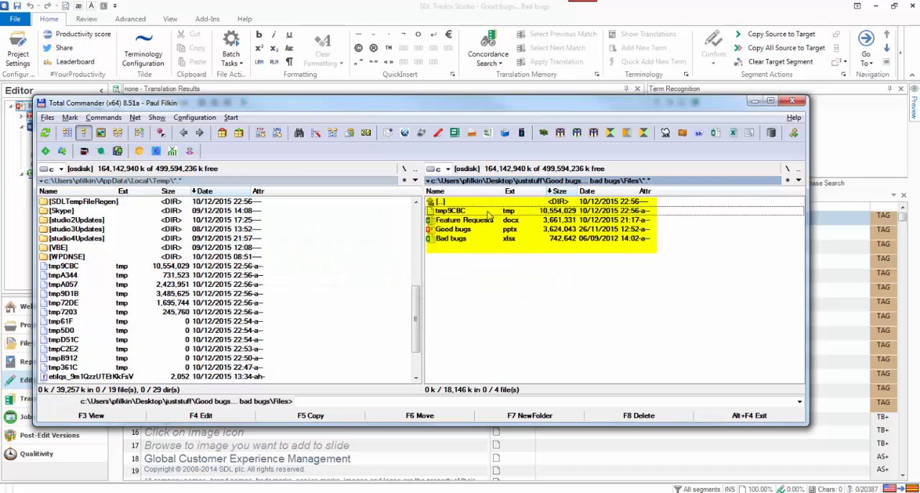
right_click(489, 215)
left_click(525, 466)
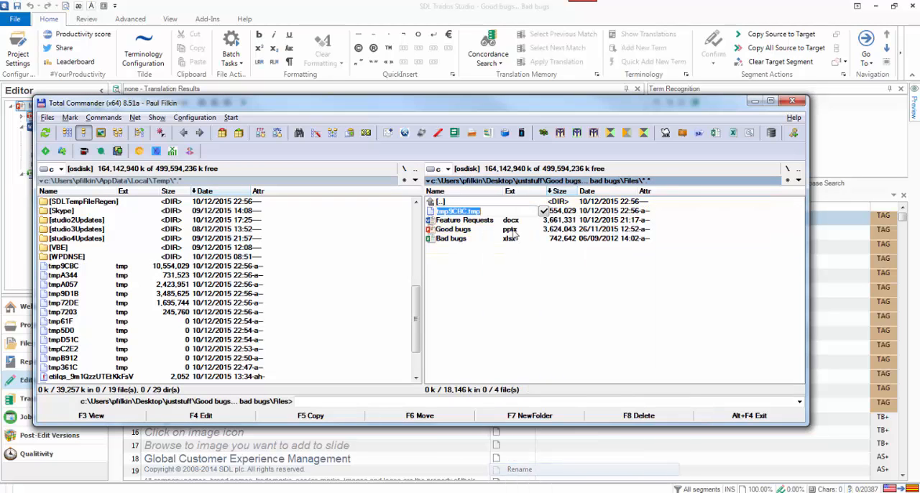
left_click(500, 210)
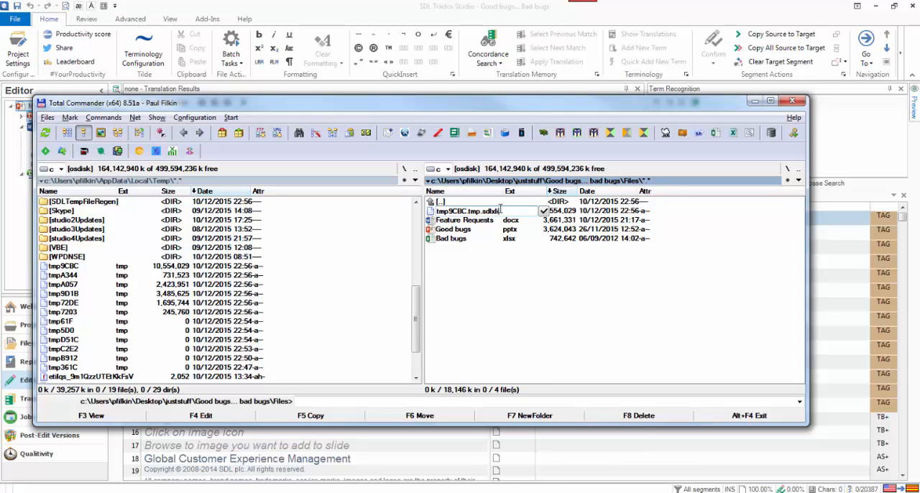
key("Return")
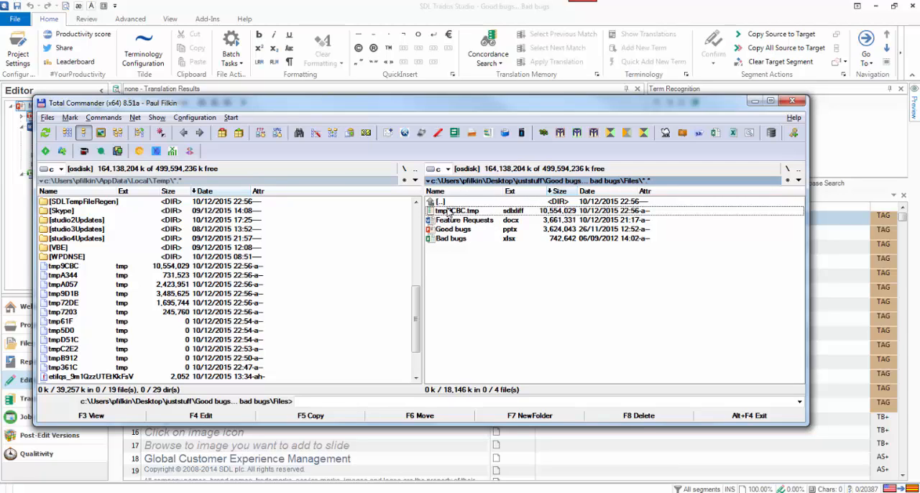
Switch back to Trados Studio, close the combined document and clear the selection of the three project files
left_click(469, 465)
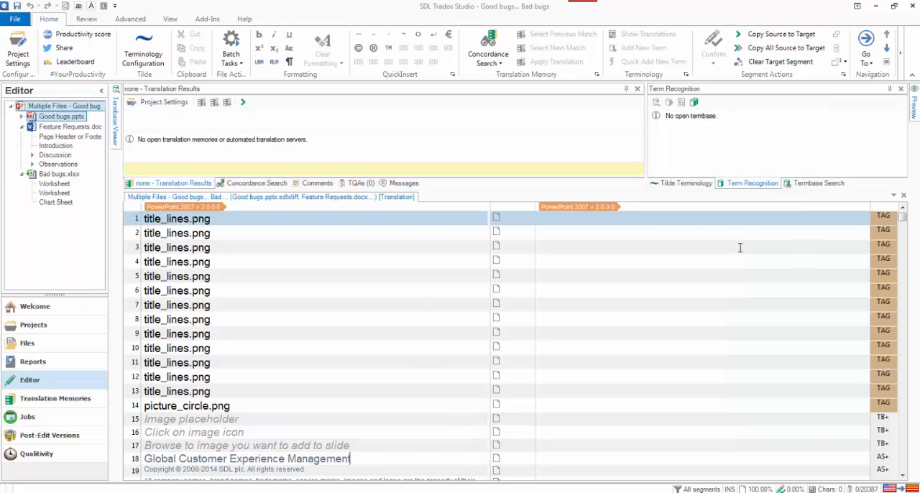
left_click(904, 198)
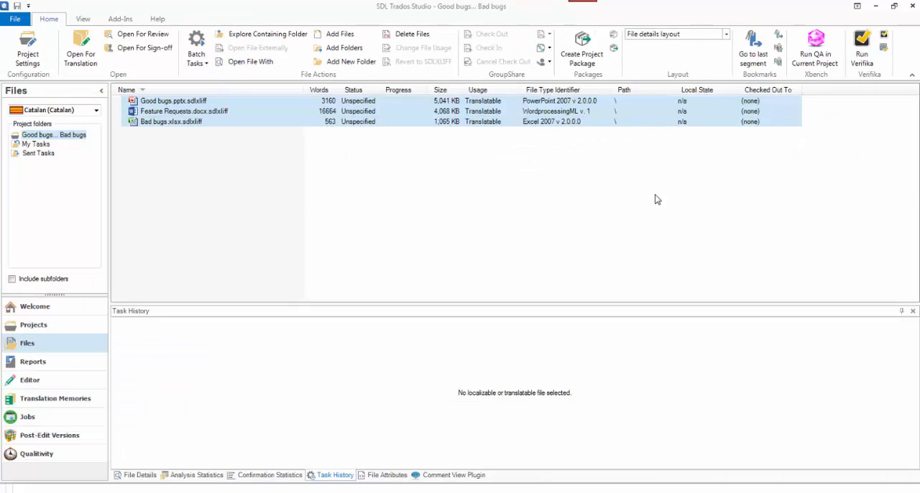
left_click(315, 180)
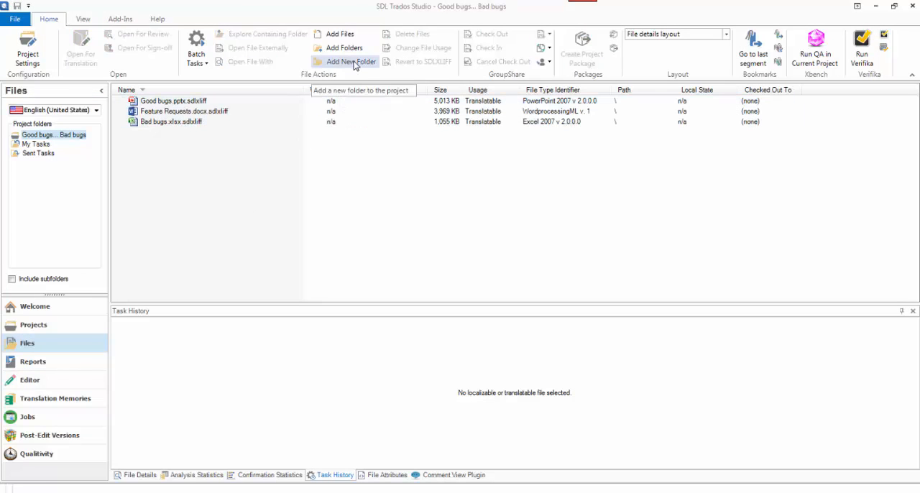
Add a project folder named Merged files and bring tmp9CBC.tmp.sdlxliff into it from Total Commander
left_click(354, 66)
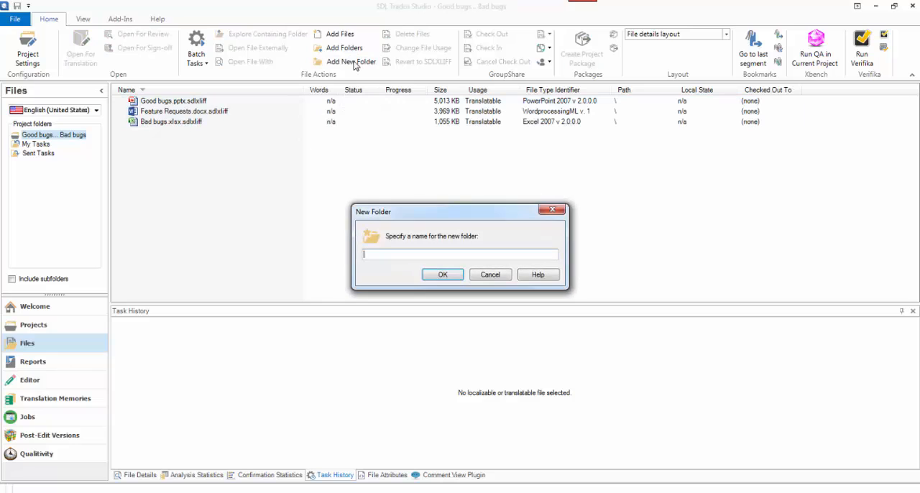
type("Mer")
key("Return")
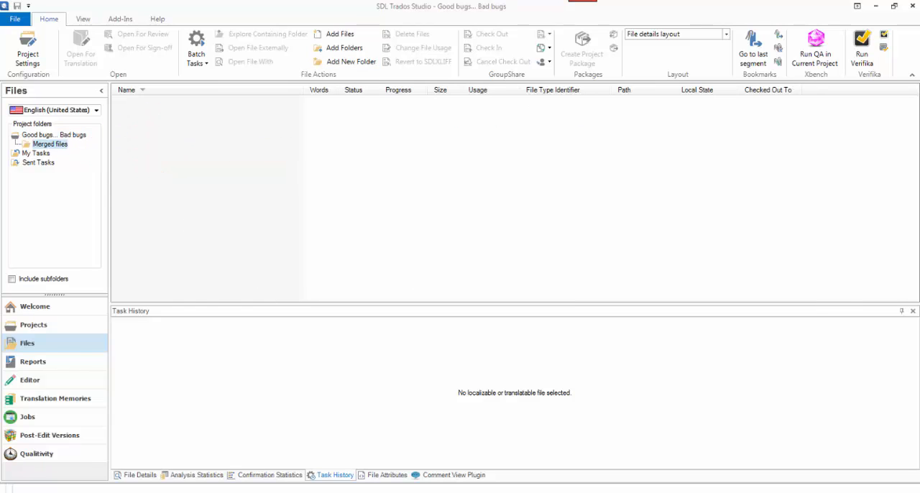
left_click(345, 492)
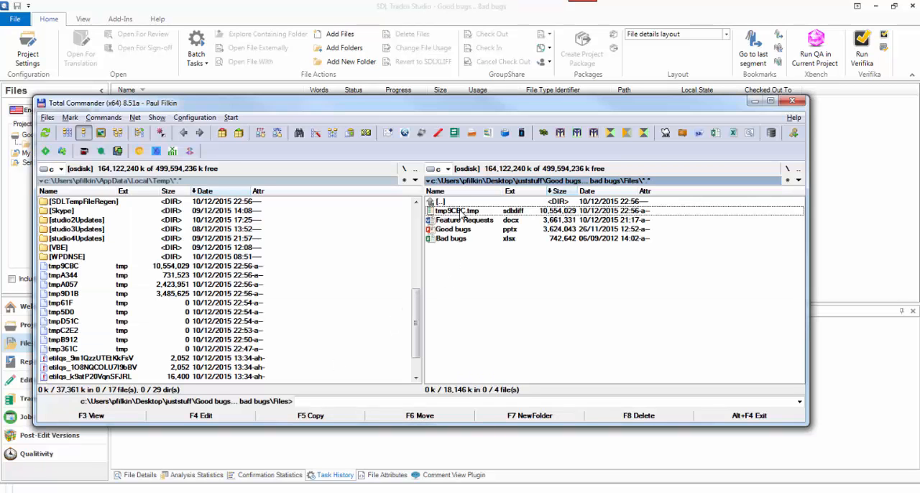
left_click_drag(456, 214, 242, 174)
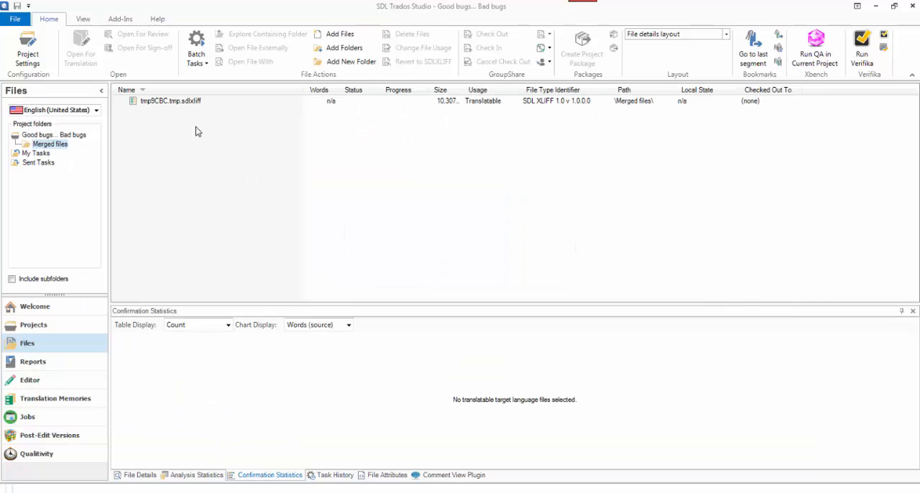
Check which folders and files the project holds under Catalan, and return to the English (United States) source files
left_click(96, 110)
left_click(86, 124)
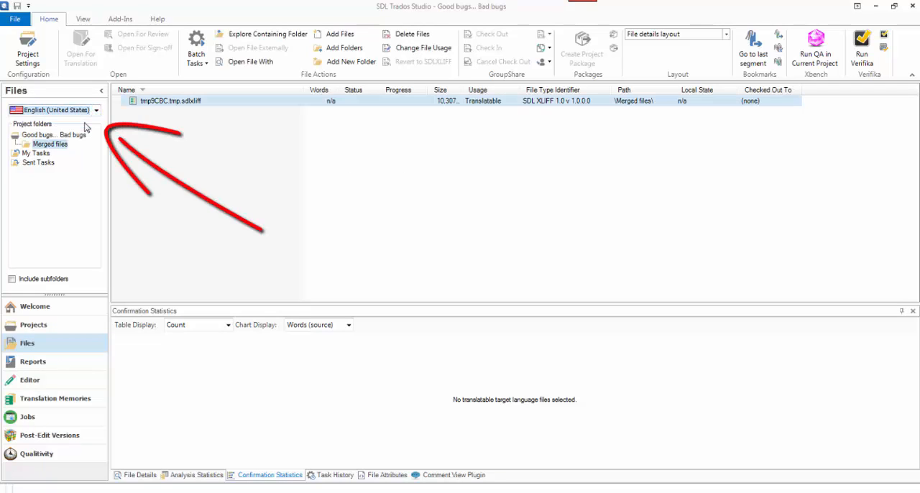
left_click(95, 111)
left_click(86, 134)
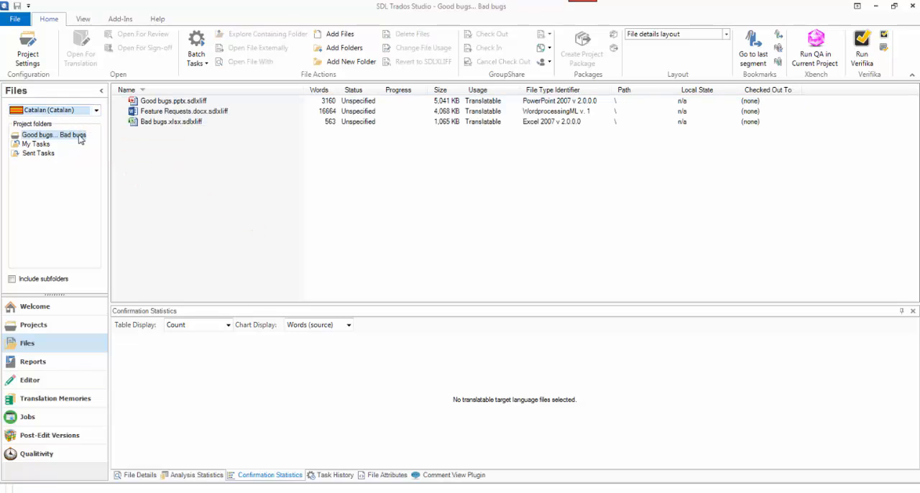
left_click(96, 110)
left_click(86, 124)
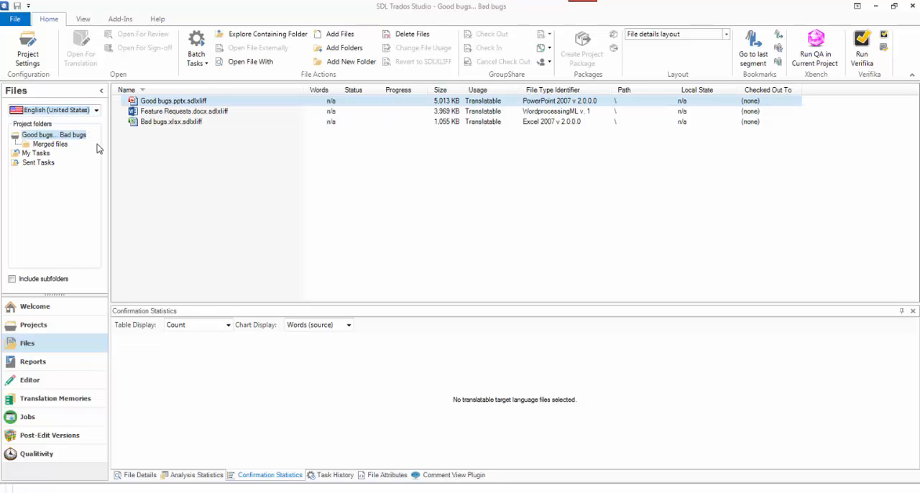
Run the Copy to Target Languages batch task on tmp9CBC.tmp.sdlxliff in the Merged files folder
left_click(63, 144)
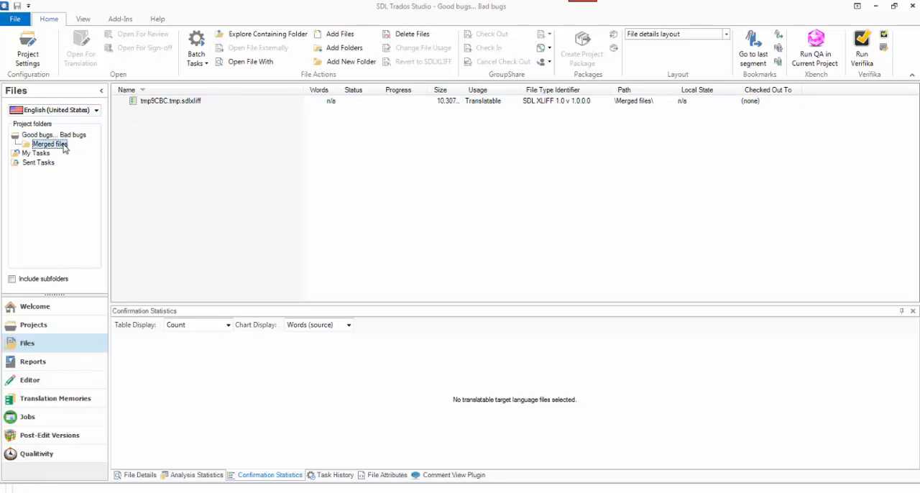
left_click(186, 100)
left_click(198, 62)
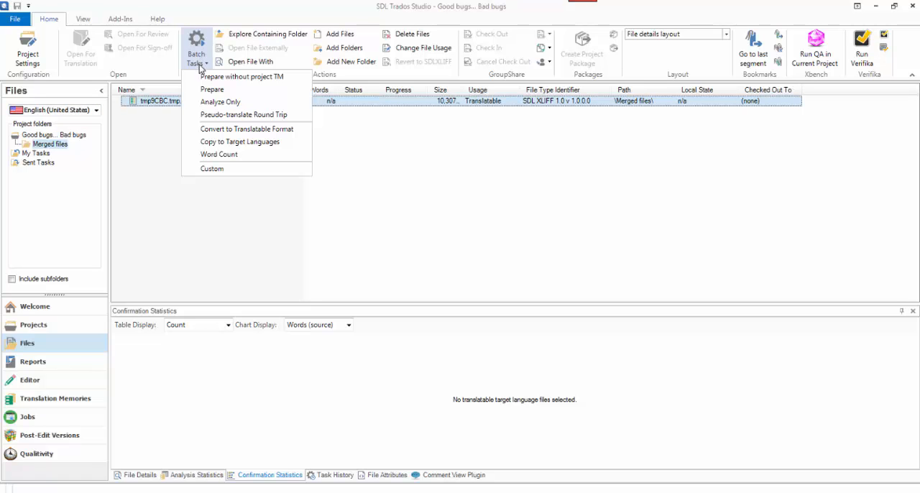
left_click(249, 143)
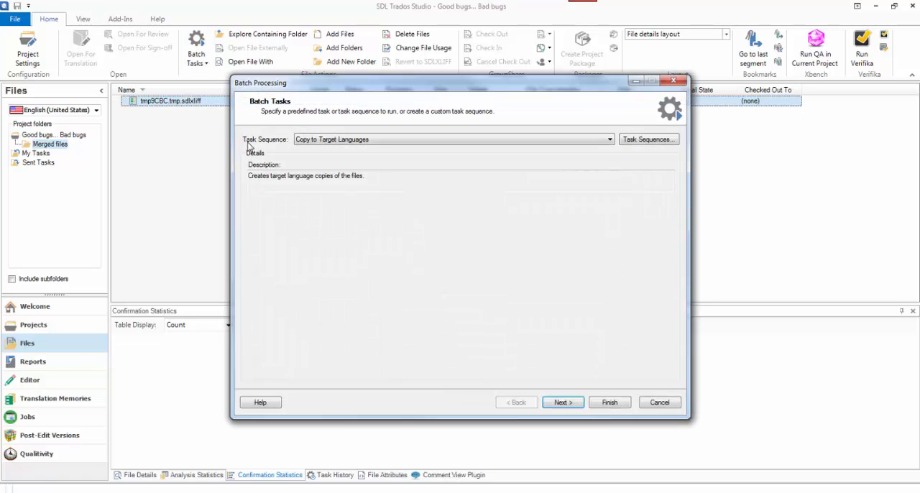
left_click(608, 404)
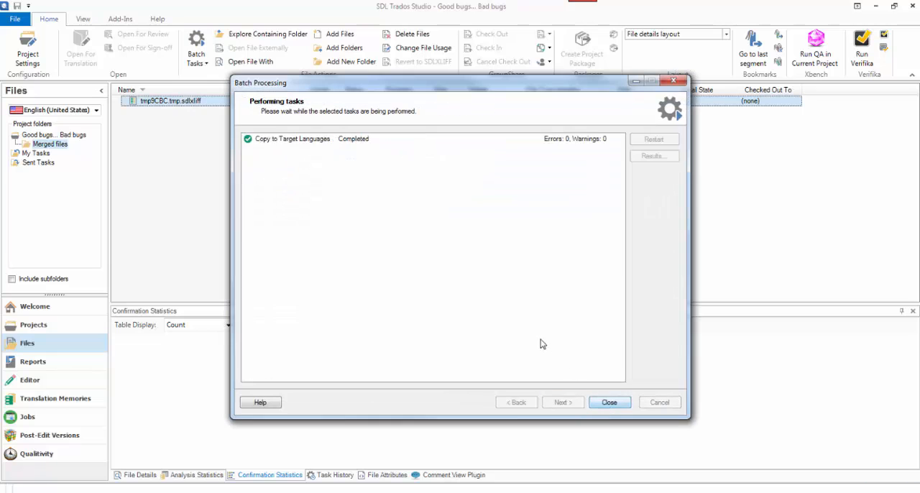
left_click(610, 403)
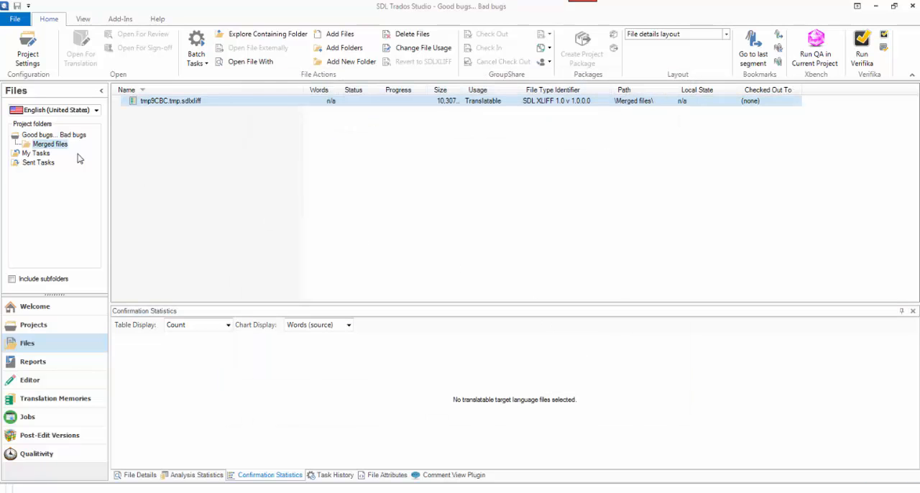
Show the Catalan files of the Merged files folder and open tmp9CBC.tmp.sdlxliff for translation
left_click(96, 111)
left_click(87, 134)
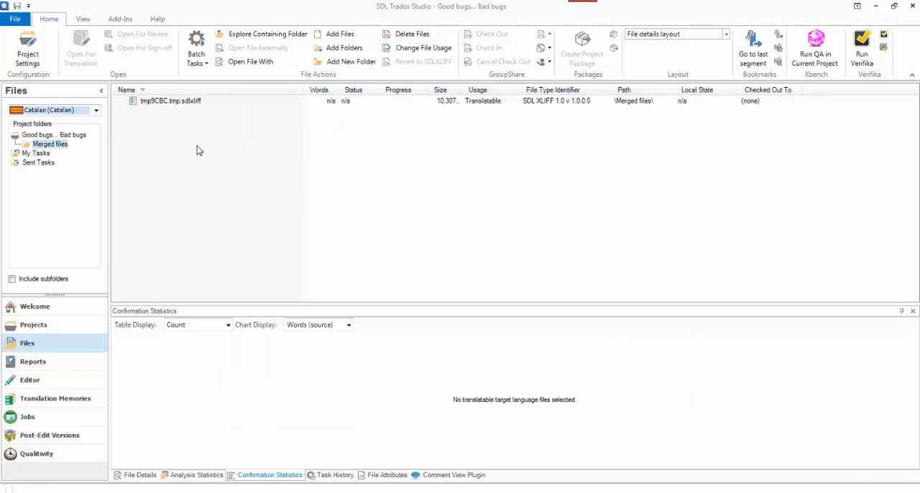
left_click(199, 105)
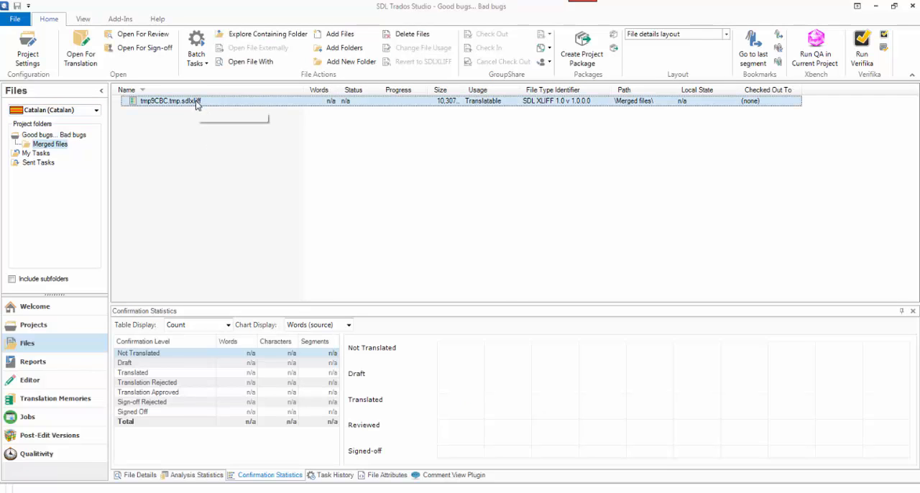
double_click(198, 105)
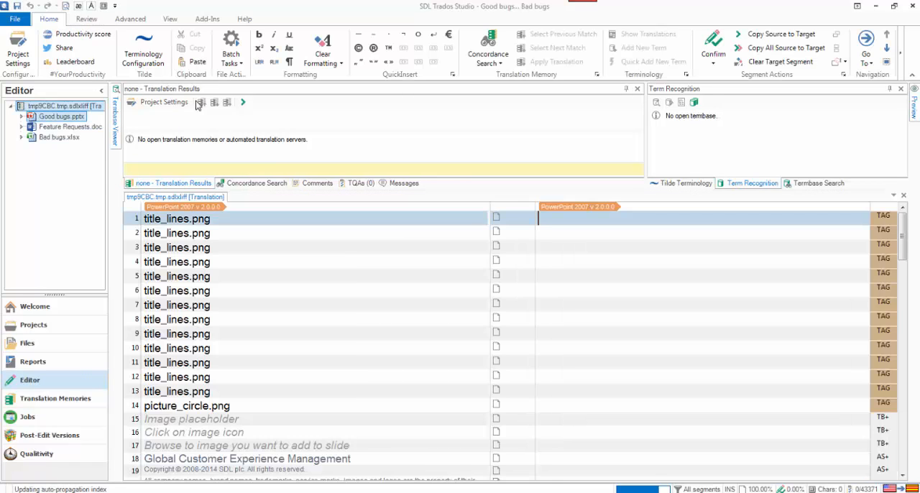
Look through the Feature Requests.docx, Bad bugs.xlsx and Good bugs.pptx sections of the opened merged file
left_click(72, 127)
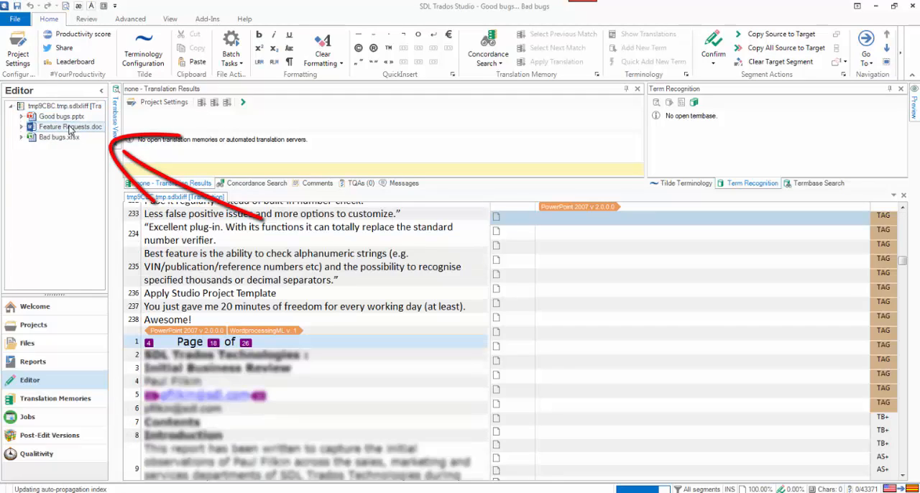
left_click(18, 127)
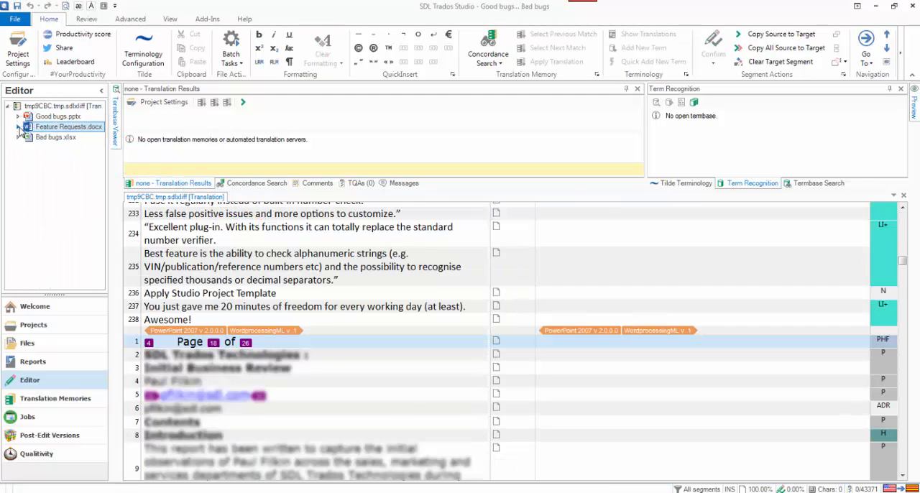
left_click(38, 138)
left_click(18, 137)
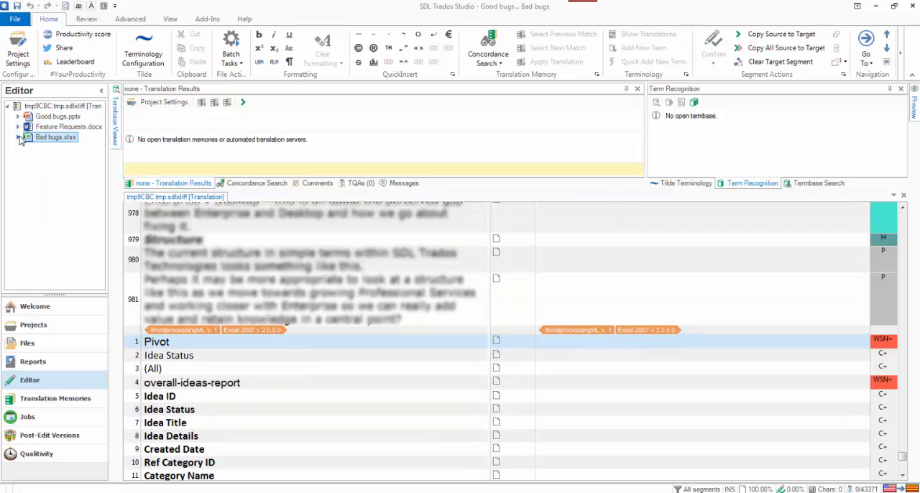
left_click(29, 117)
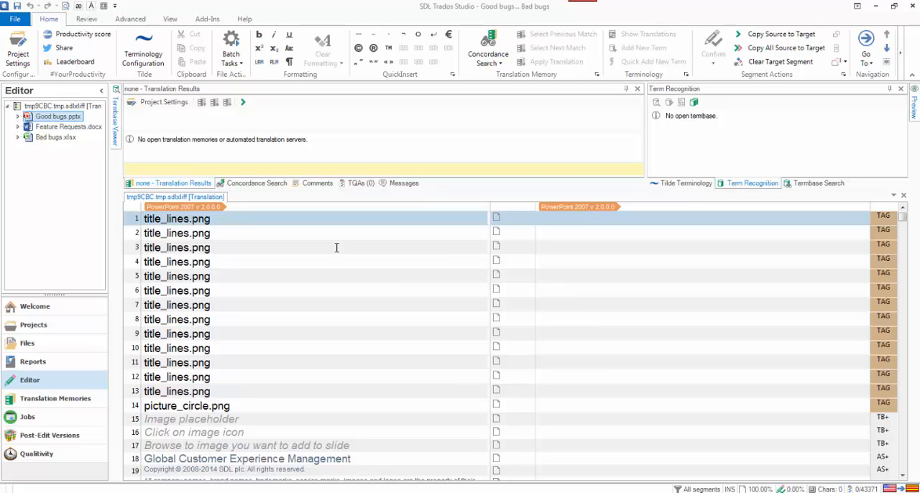
Save the targets as Good bugs.pptx, Feature Requests.docx and Bad bugs.xlsx in the Merged files folder, and close the merged document
key("shift+F12")
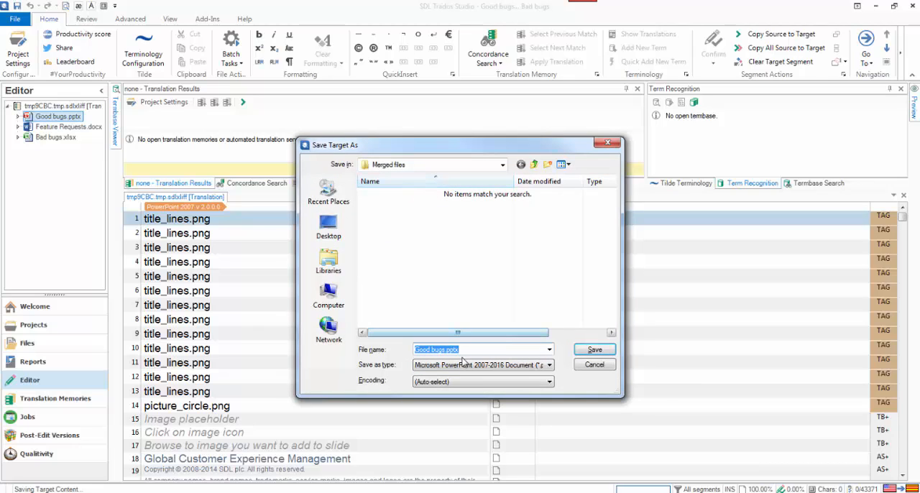
left_click(592, 350)
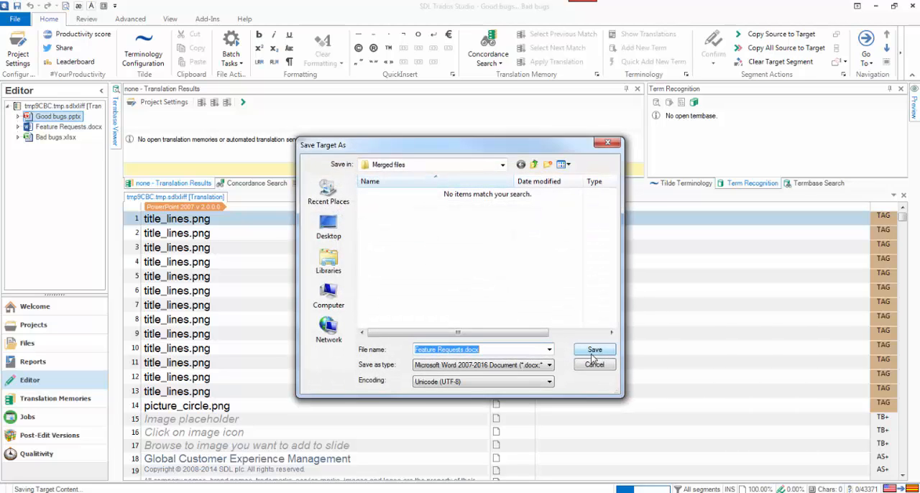
left_click(592, 352)
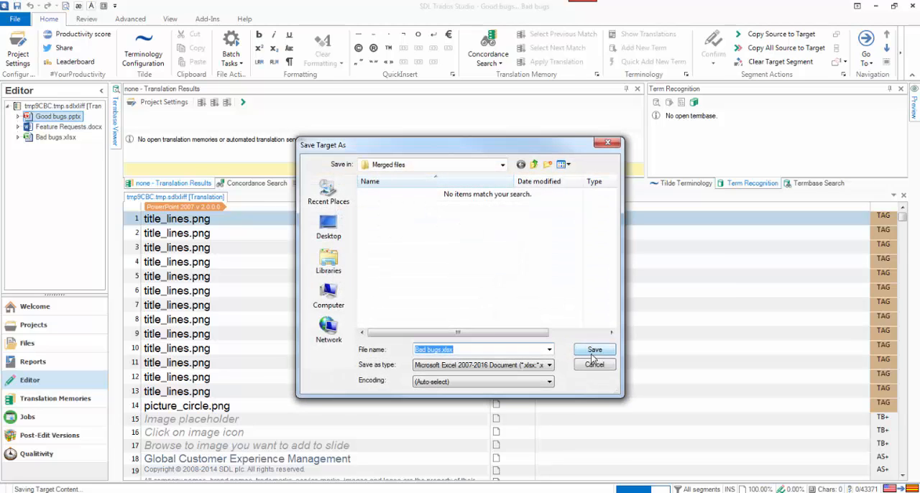
left_click(592, 352)
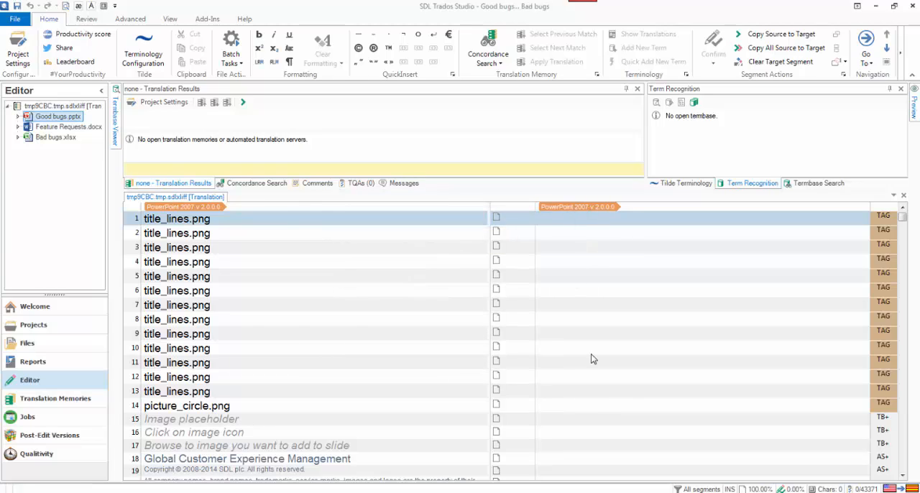
left_click(904, 195)
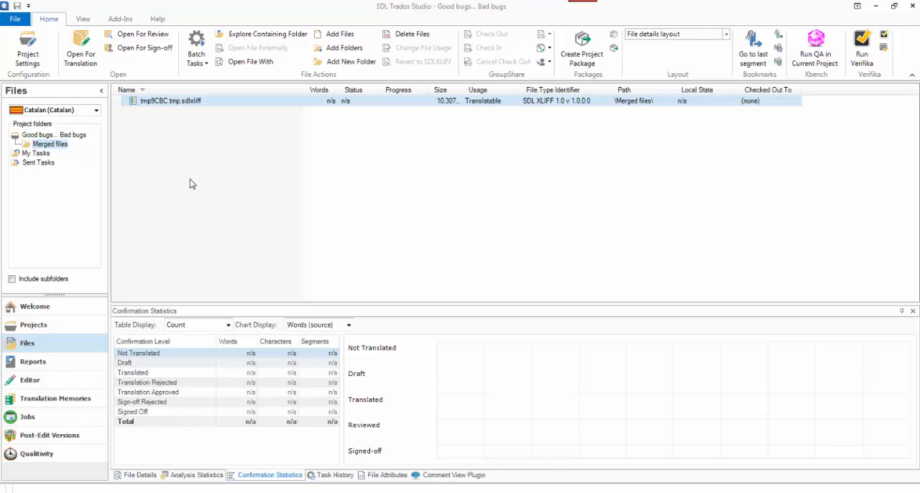
Check the source files in Total Commander, and compare the Studio project's main Catalan folder with its Merged files folder
left_click(195, 491)
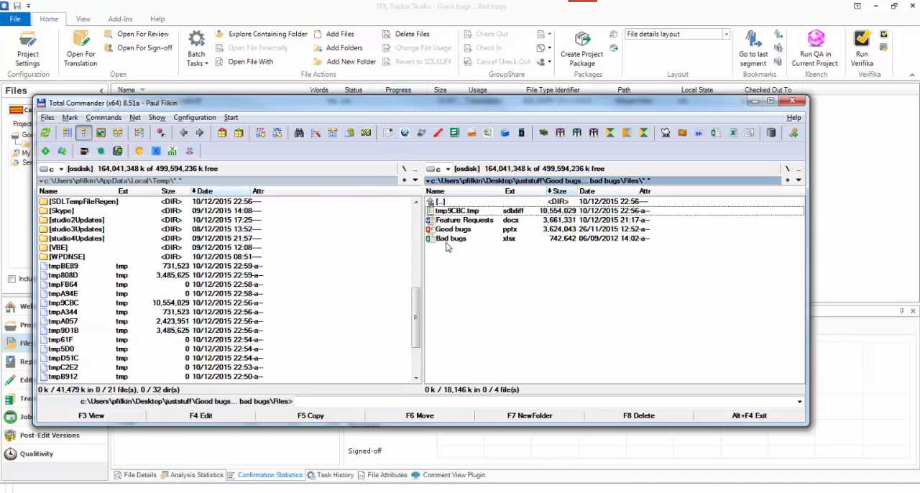
left_click(822, 215)
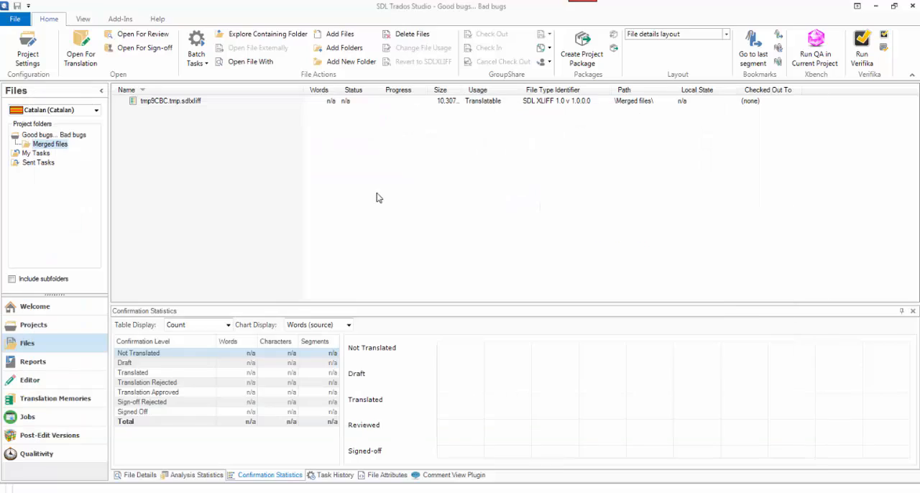
left_click(69, 136)
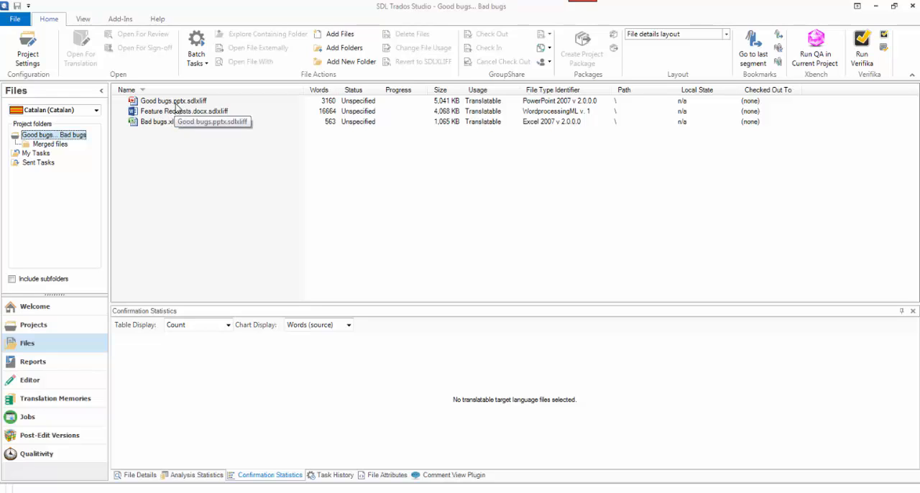
left_click(62, 145)
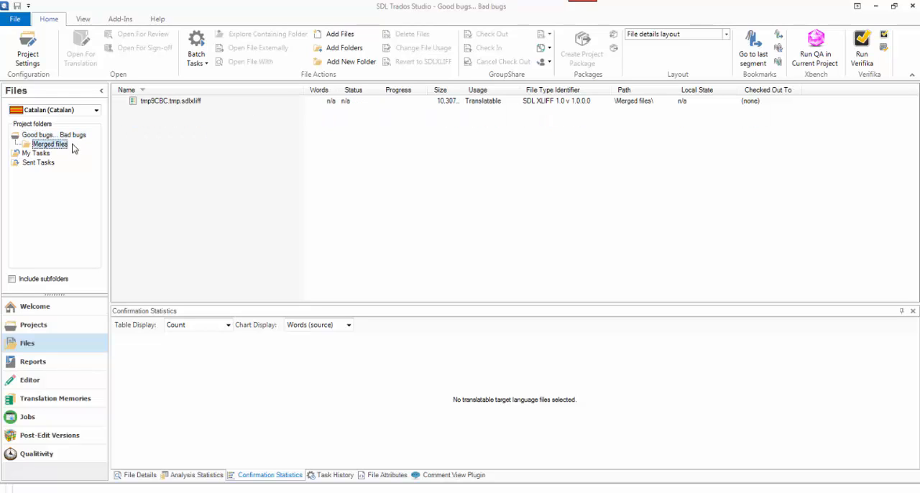
Run the Update Main Translation Memories batch task on tmp9CBC.tmp.sdlxliff, check its task results, and close the batch processing
left_click(173, 102)
left_click(199, 62)
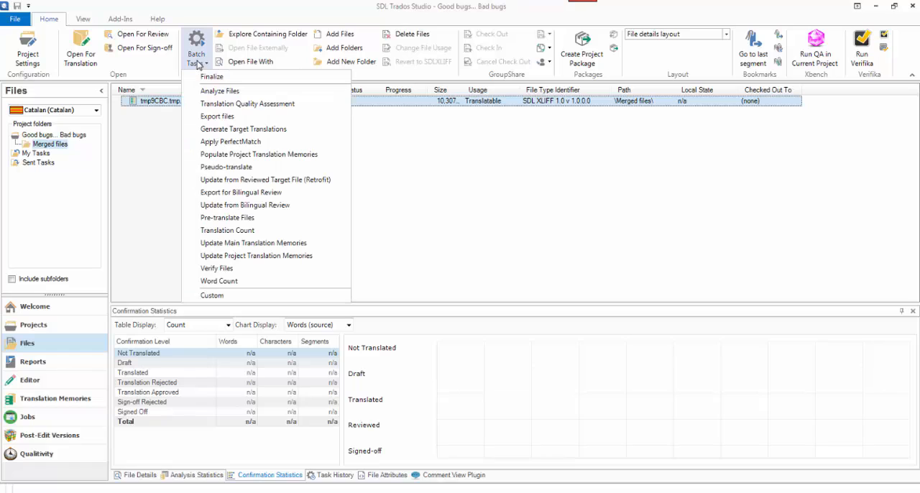
left_click(251, 245)
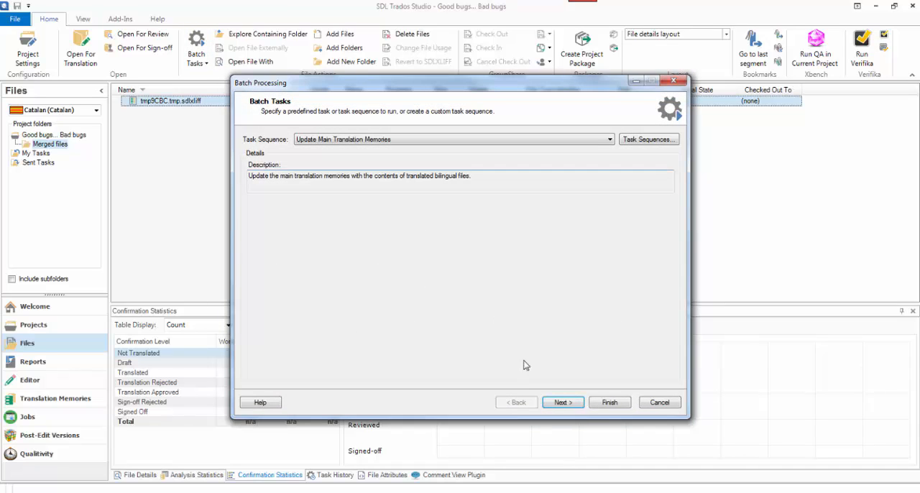
left_click(603, 402)
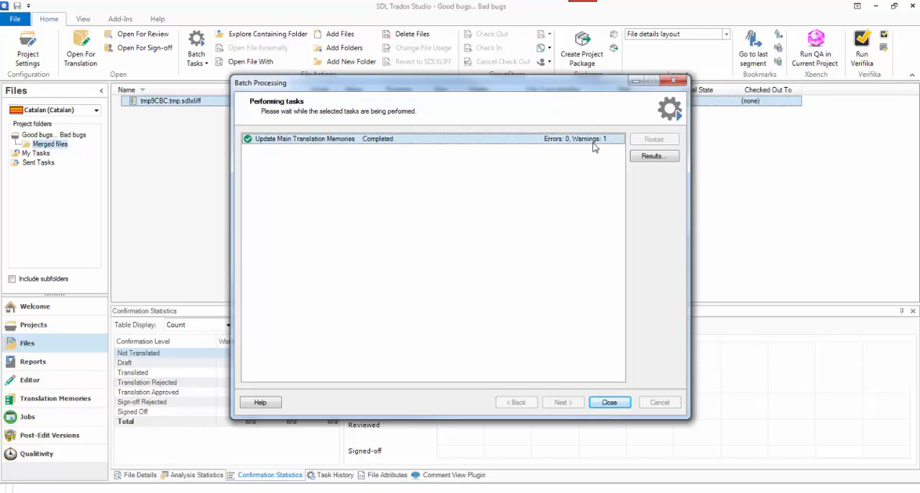
left_click(651, 156)
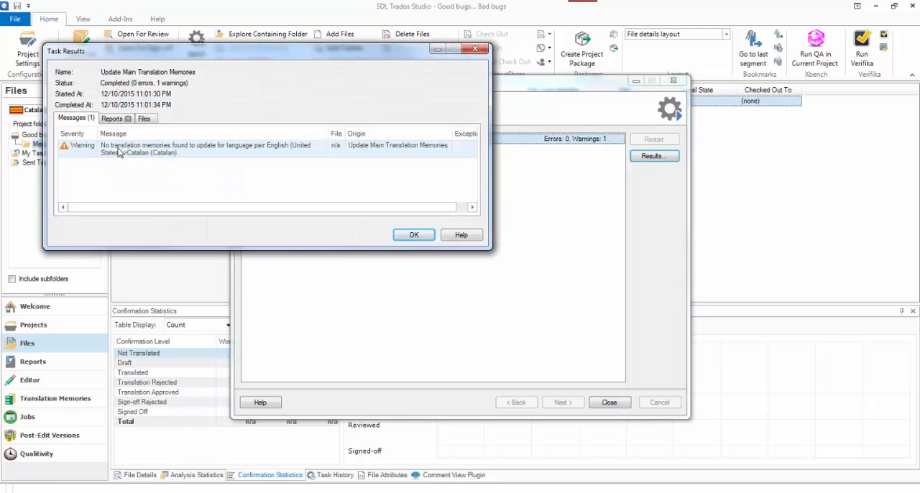
left_click(415, 236)
left_click(609, 404)
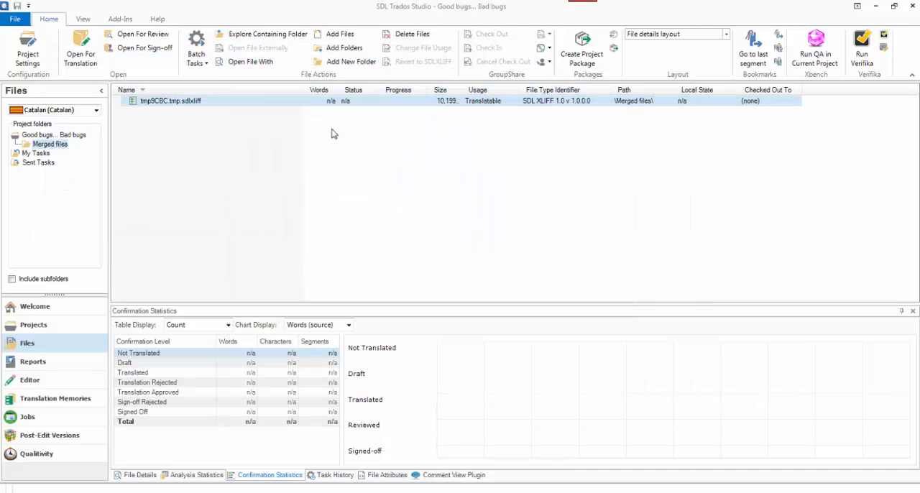
Select the three Catalan files in the project's main folder and look through the batch tasks available for them, including Pre-translate Files
left_click(75, 135)
left_click(165, 102)
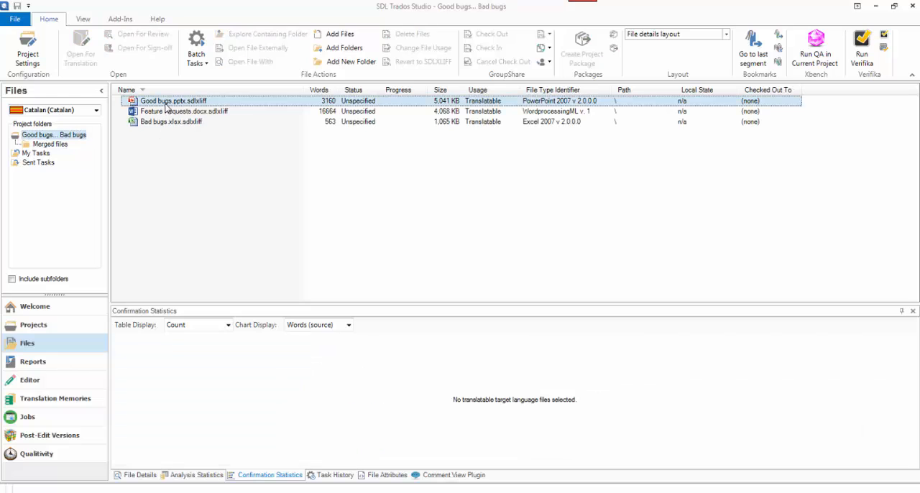
left_click(169, 130)
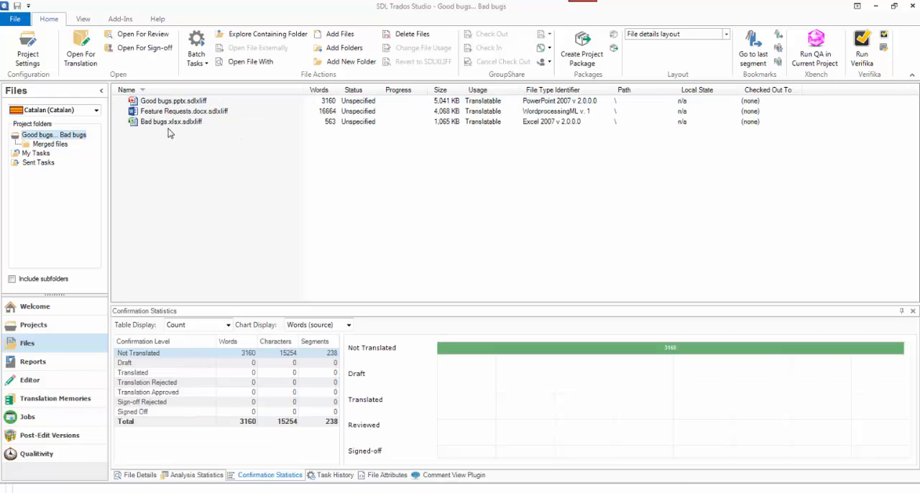
left_click(167, 103)
left_click(172, 123, "shift")
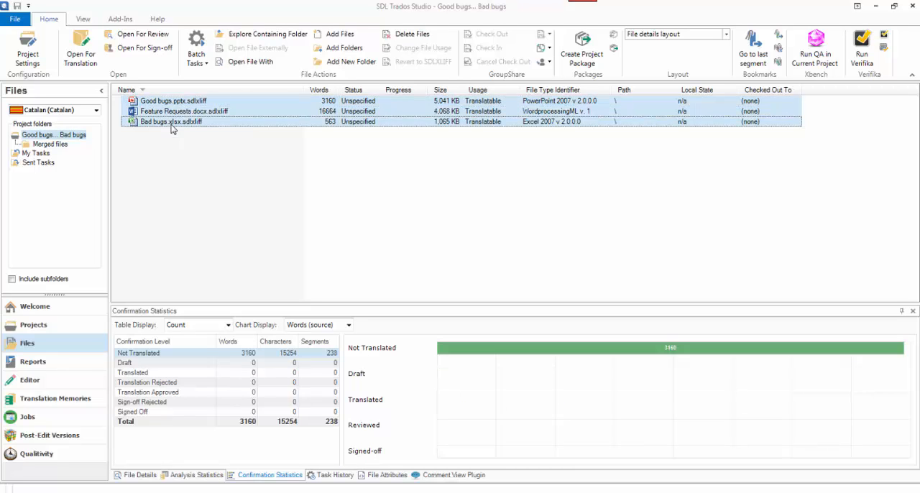
left_click(200, 63)
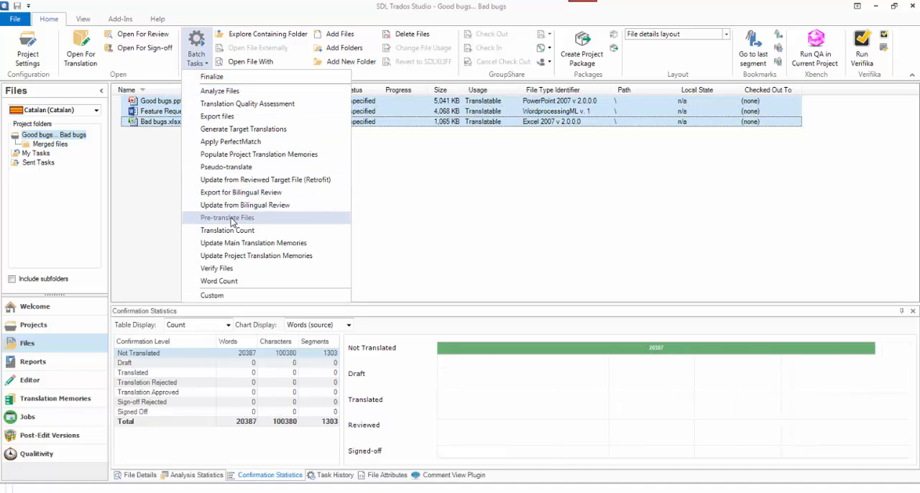
left_click(173, 189)
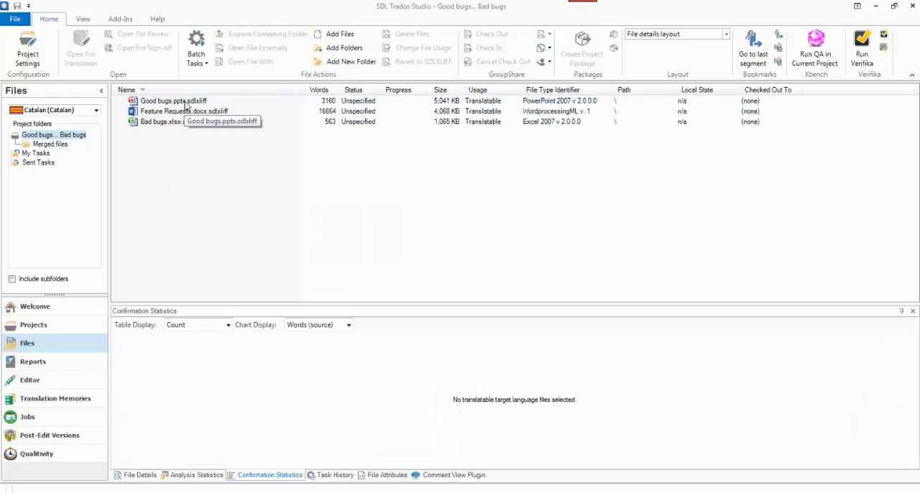
Return to the Merged files folder and select tmp9CBC.tmp.sdlxliff
left_click(62, 147)
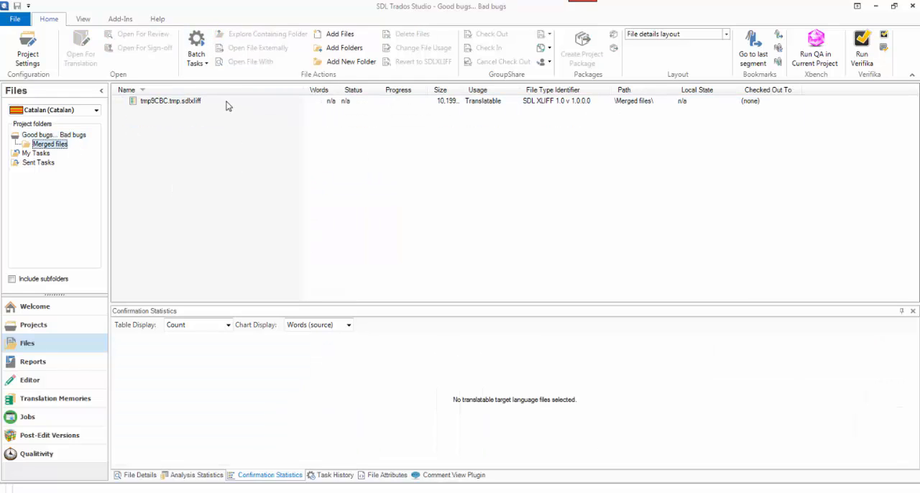
left_click(197, 102)
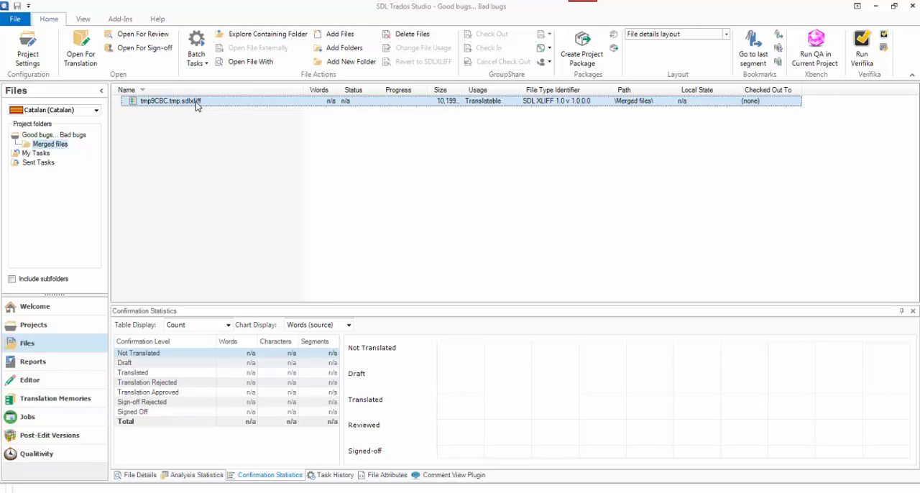